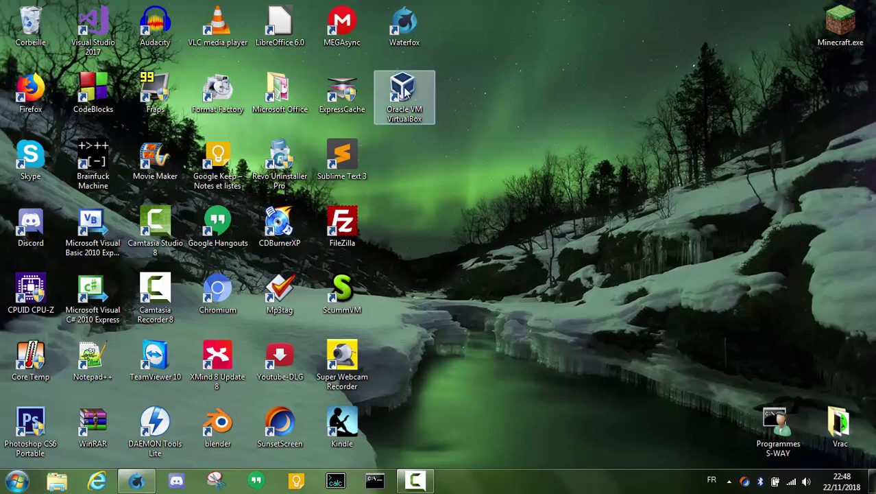
In Waterfox, open the VirtualBox 5.2 download page, request the Windows hosts installer and dismiss the save prompt
{"action": "left_click", "coordinate": [137, 480]}
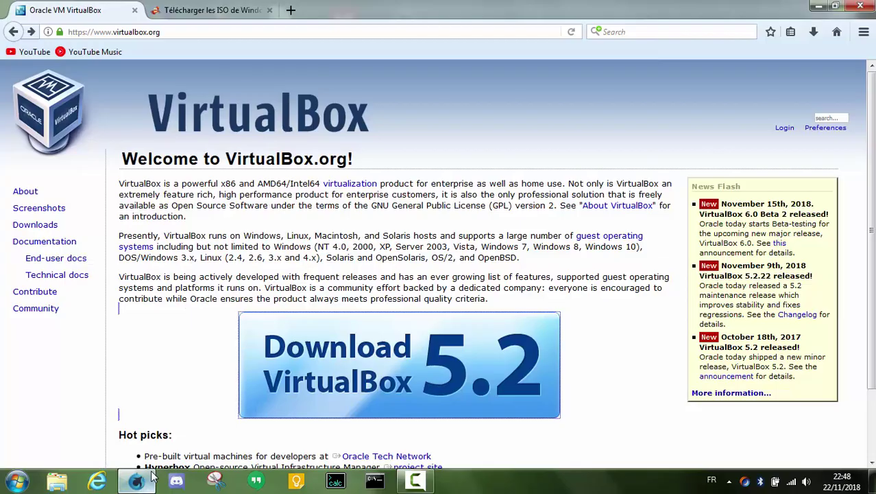
{"action": "left_click", "coordinate": [184, 377]}
{"action": "left_click", "coordinate": [325, 350]}
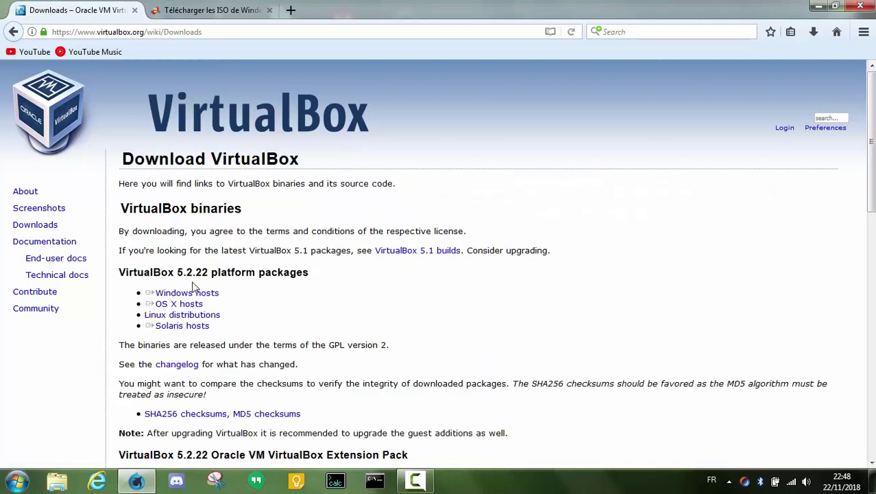
{"action": "left_click", "coordinate": [193, 292]}
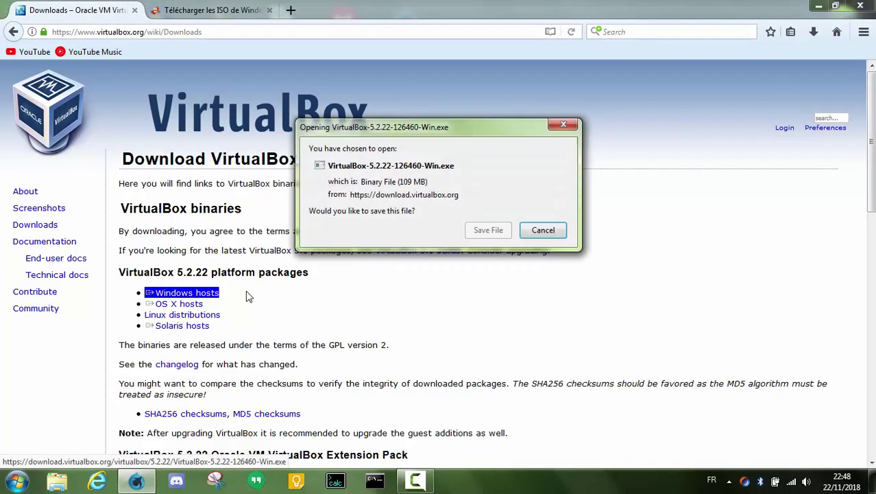
{"action": "left_click", "coordinate": [541, 232]}
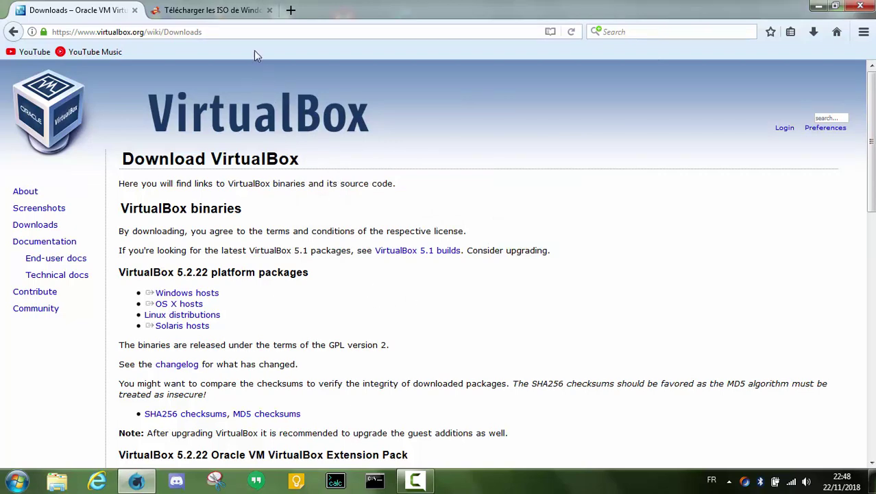
On the Windows XP ISO page, open the download link for Windows XP Professional with Service Pack 3 (x86) – CD (French)
{"action": "left_click", "coordinate": [213, 10]}
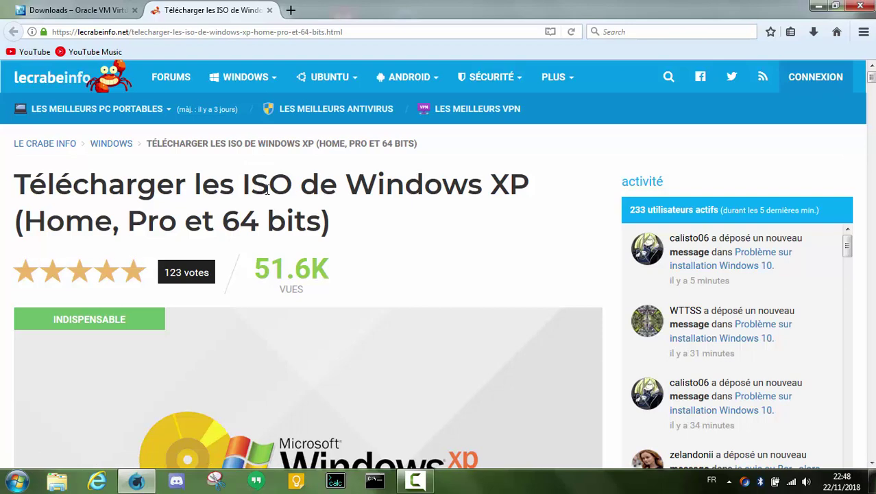
{"action": "scroll", "coordinate": [269, 192], "scroll_direction": "down", "scroll_amount": 3}
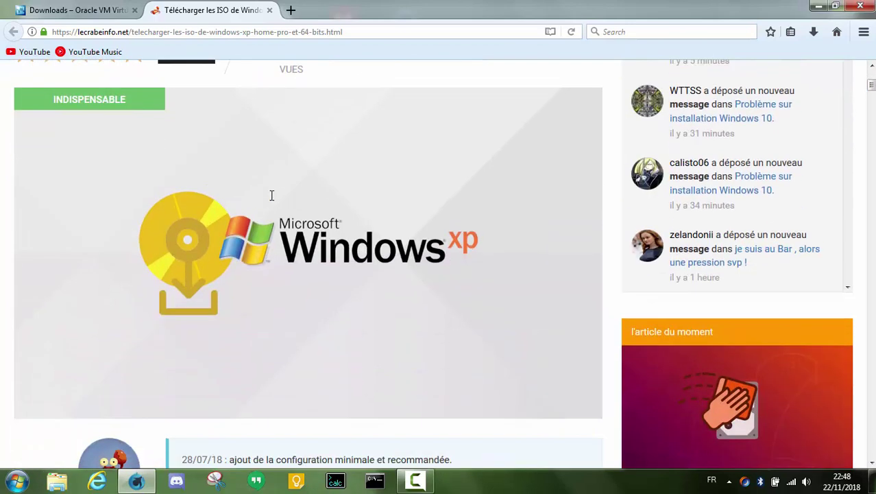
{"action": "scroll", "coordinate": [271, 195], "scroll_direction": "down", "scroll_amount": 2}
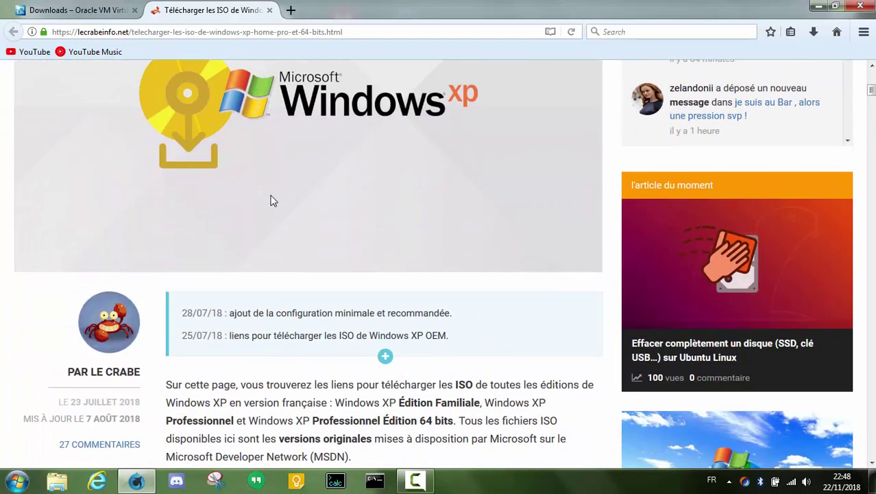
{"action": "scroll", "coordinate": [302, 172], "scroll_direction": "down", "scroll_amount": 3}
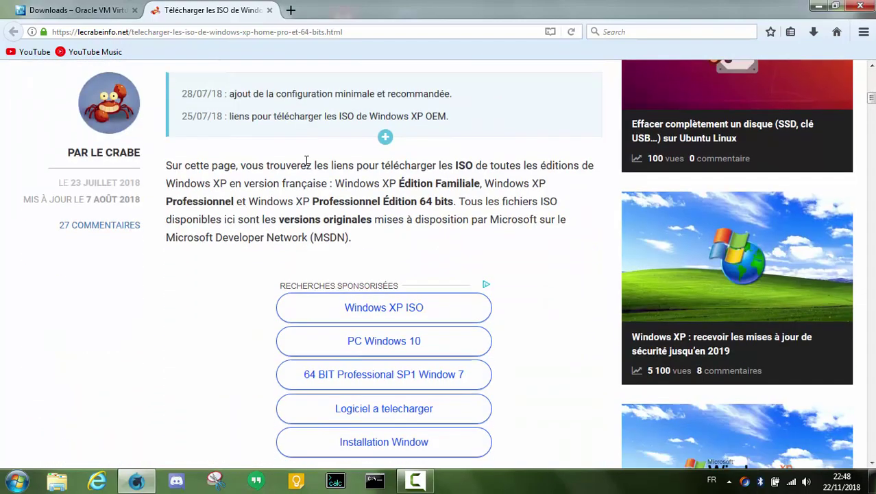
{"action": "scroll", "coordinate": [332, 145], "scroll_direction": "up", "scroll_amount": 3}
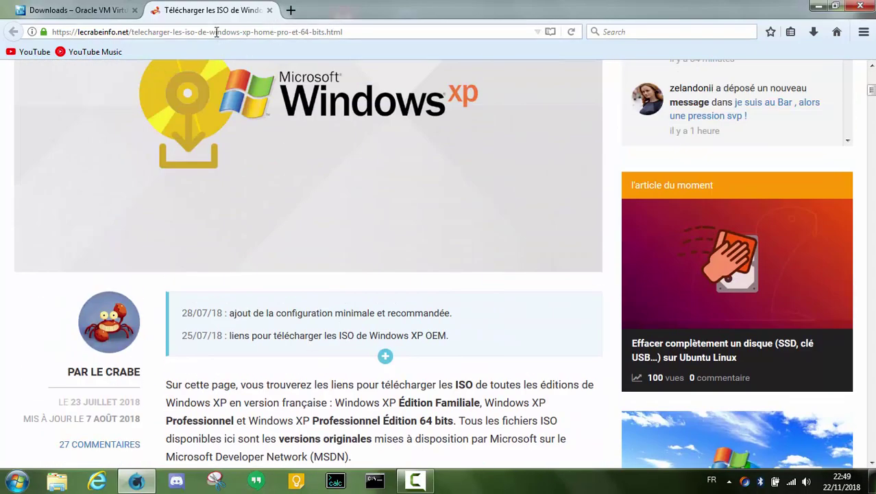
{"action": "scroll", "coordinate": [234, 140], "scroll_direction": "down", "scroll_amount": 8}
{"action": "scroll", "coordinate": [362, 144], "scroll_direction": "down", "scroll_amount": 18}
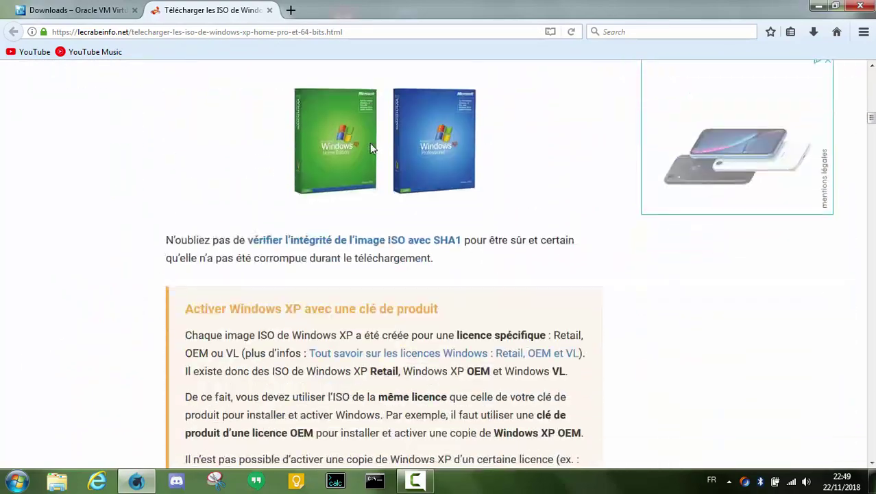
{"action": "scroll", "coordinate": [302, 165], "scroll_direction": "down", "scroll_amount": 6}
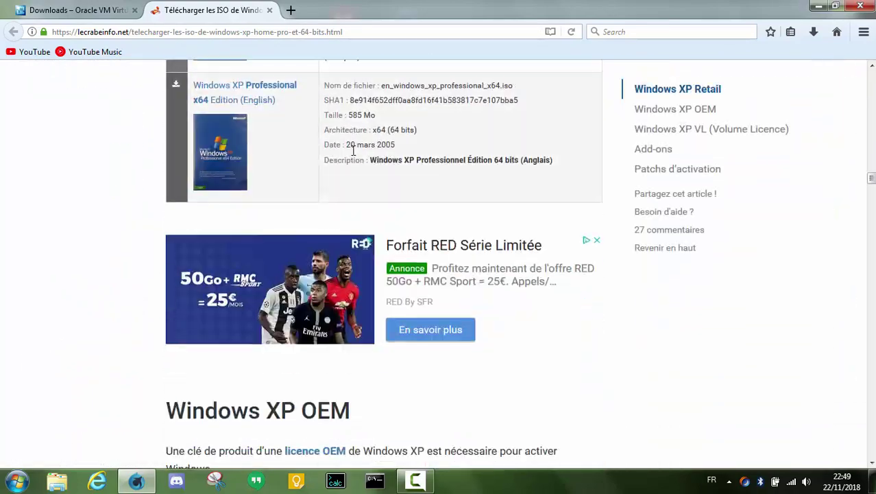
{"action": "scroll", "coordinate": [240, 160], "scroll_direction": "up", "scroll_amount": 3}
{"action": "scroll", "coordinate": [234, 192], "scroll_direction": "up", "scroll_amount": 1}
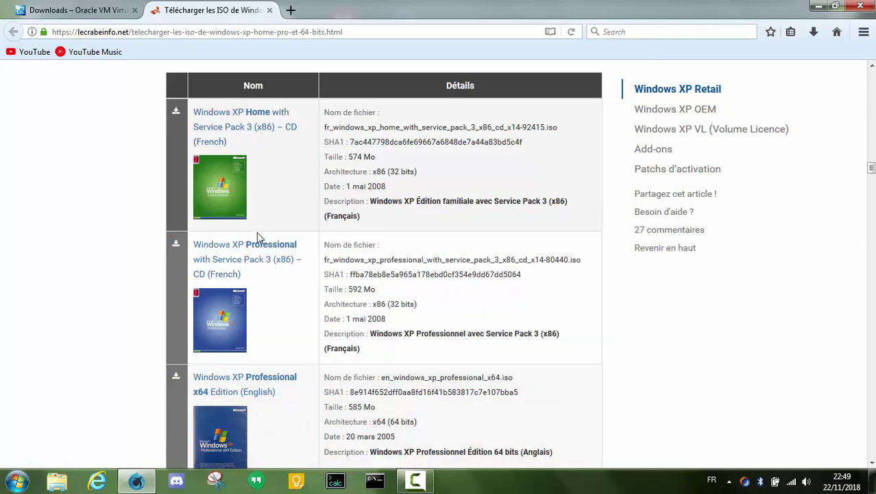
{"action": "left_click", "coordinate": [257, 248]}
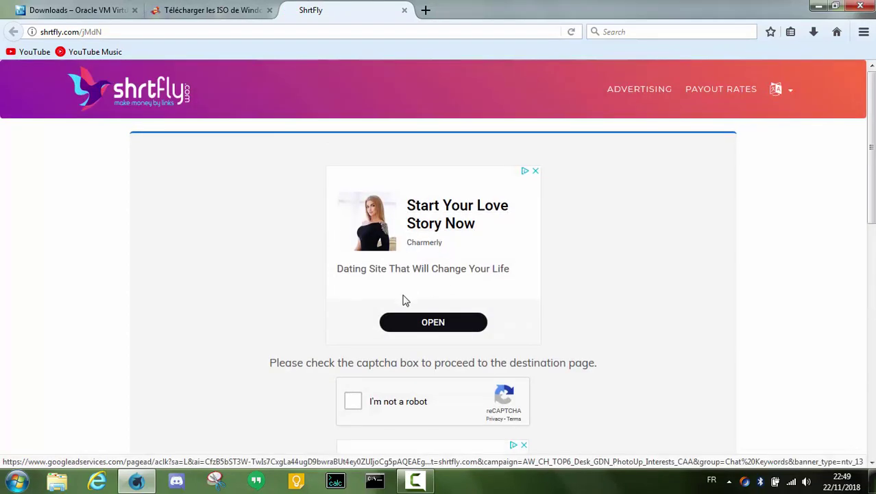
Complete the crosswalks captcha on the ShrtFly page and continue towards the destination link
{"action": "left_click", "coordinate": [355, 402]}
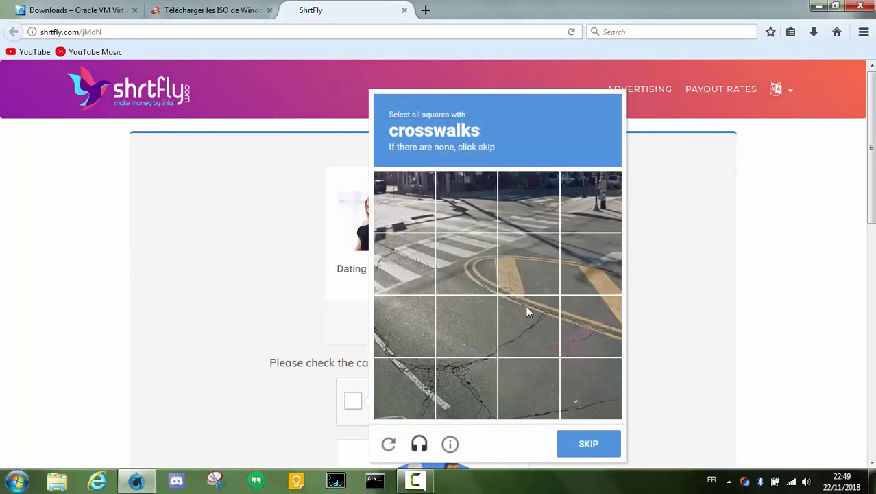
{"action": "left_click", "coordinate": [467, 264]}
{"action": "left_click", "coordinate": [528, 264]}
{"action": "left_click", "coordinate": [588, 444]}
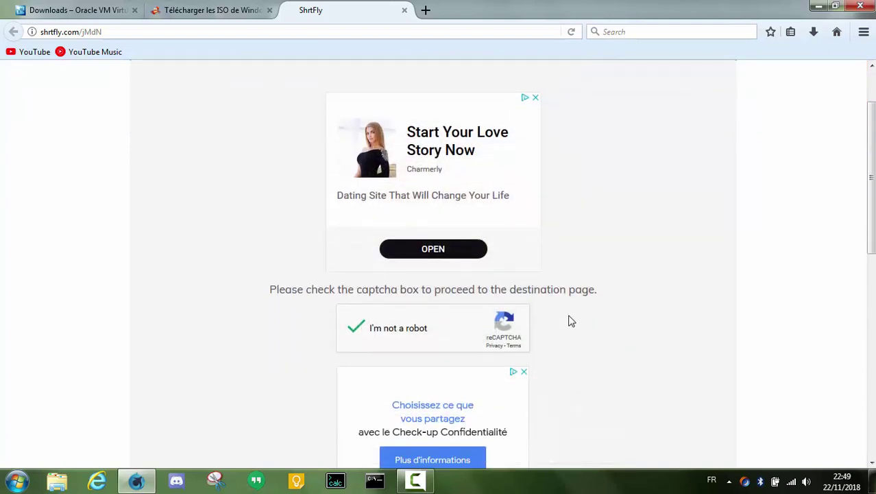
{"action": "scroll", "coordinate": [576, 315], "scroll_direction": "down", "scroll_amount": 6}
{"action": "scroll", "coordinate": [445, 194], "scroll_direction": "up", "scroll_amount": 1}
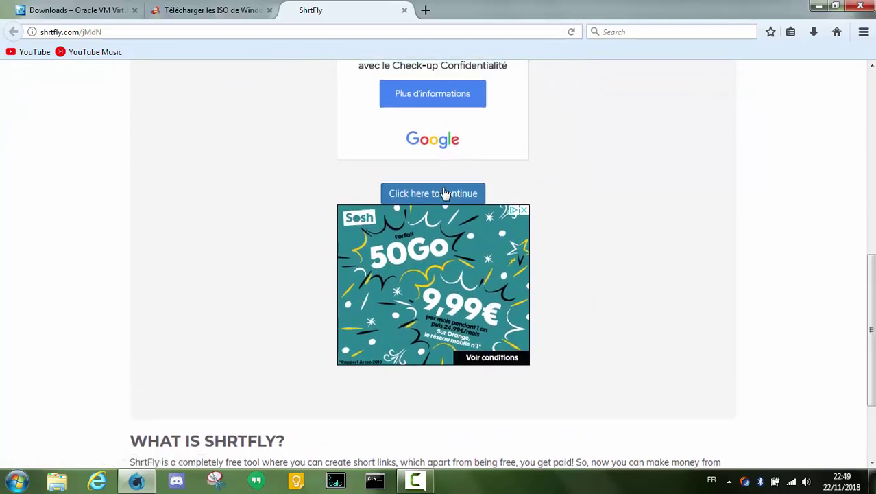
{"action": "left_click", "coordinate": [444, 194]}
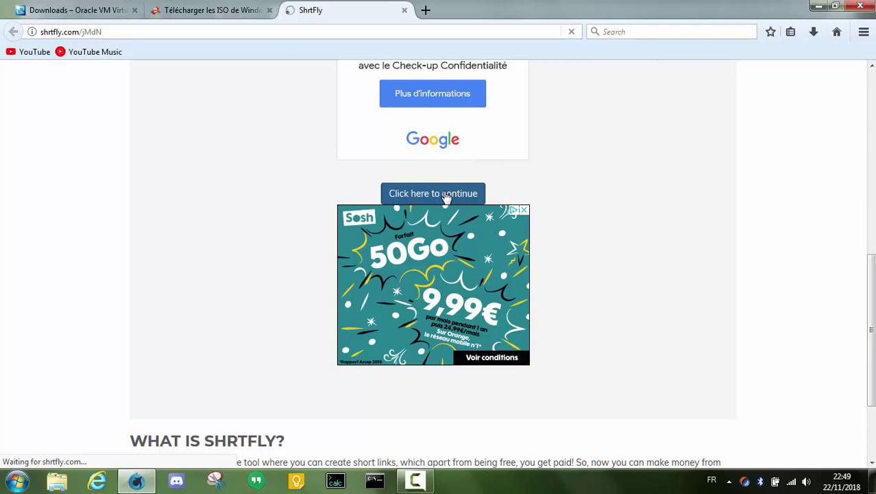
Get the destination link after the countdown and close the pop-up window
{"action": "scroll", "coordinate": [444, 196], "scroll_direction": "down", "scroll_amount": 3}
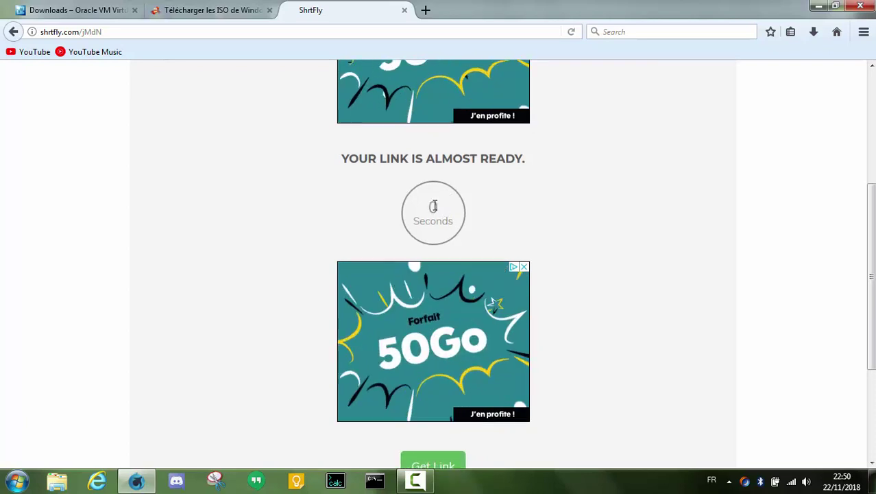
{"action": "scroll", "coordinate": [449, 240], "scroll_direction": "down", "scroll_amount": 4}
{"action": "left_click", "coordinate": [456, 304]}
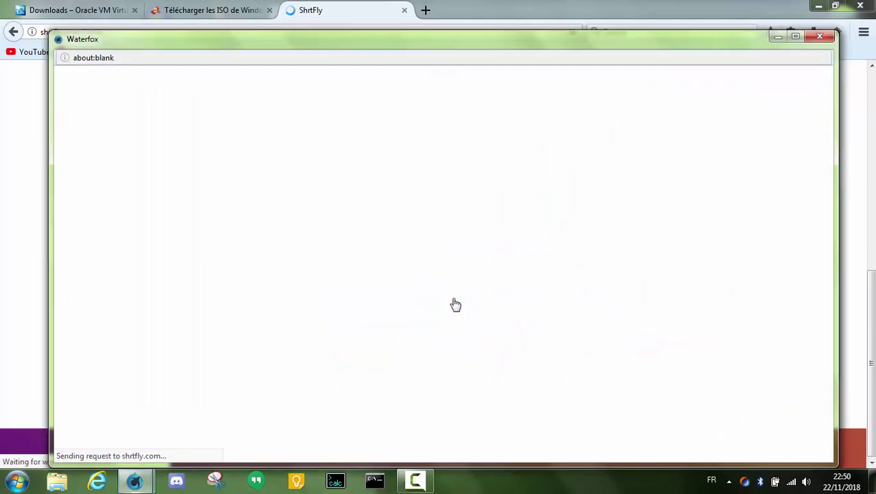
{"action": "left_click", "coordinate": [825, 41]}
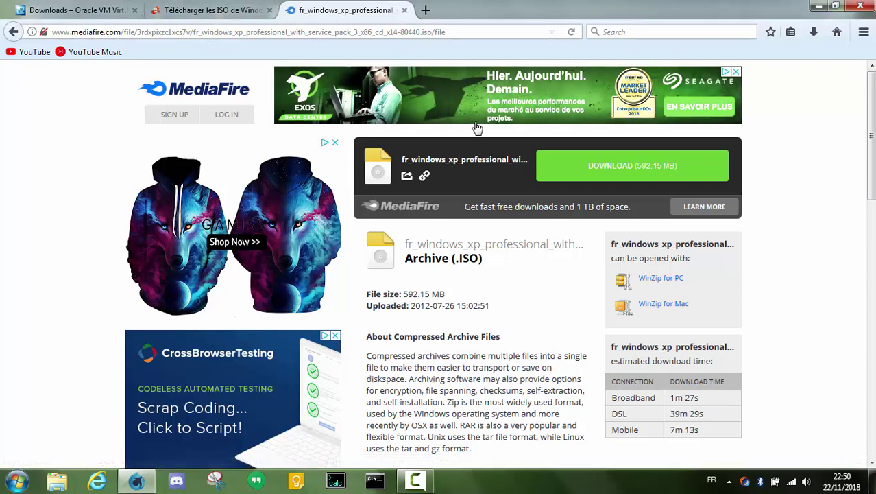
Download fr_windows_xp_professional_with_service_pack_3_x86_cd_x14-80440.iso from MediaFire with the Save File option and minimise the browser
{"action": "left_click", "coordinate": [619, 170]}
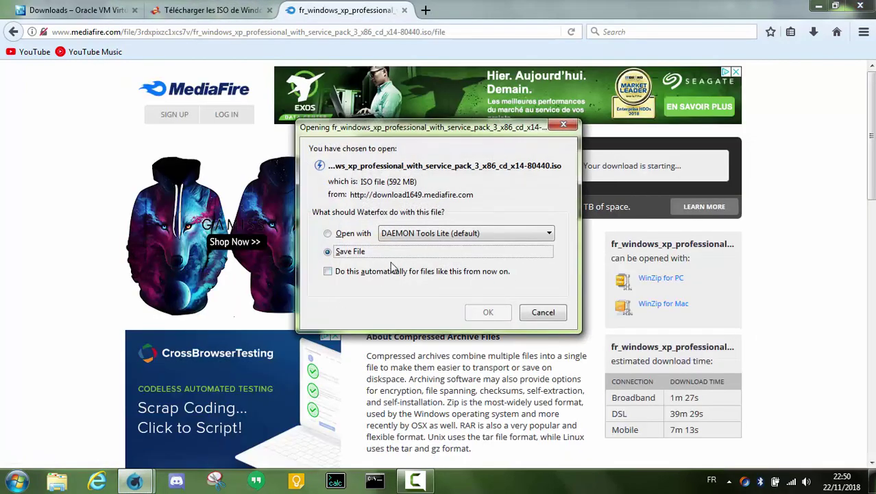
{"action": "left_click", "coordinate": [135, 480]}
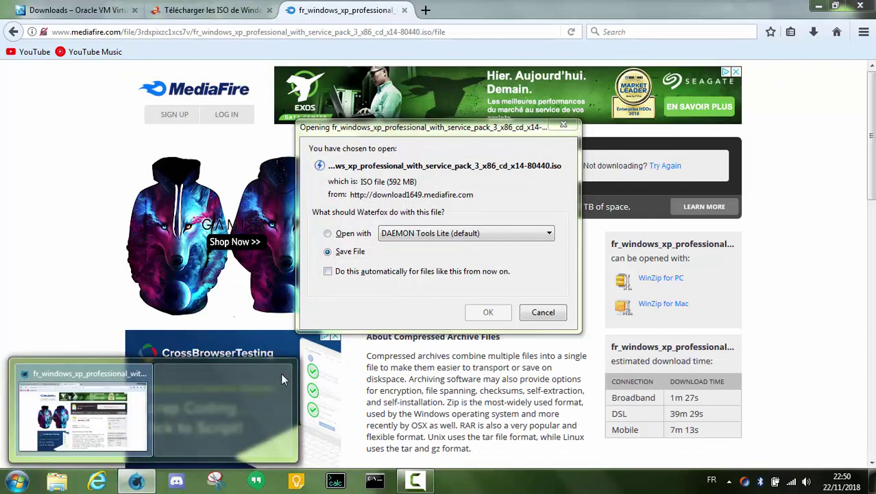
{"action": "left_click", "coordinate": [398, 300]}
{"action": "left_click", "coordinate": [499, 313]}
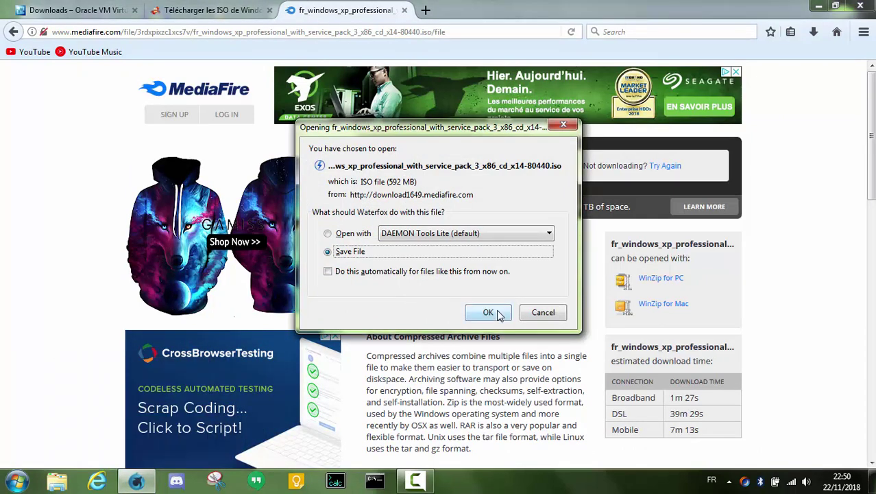
{"action": "left_click", "coordinate": [814, 33]}
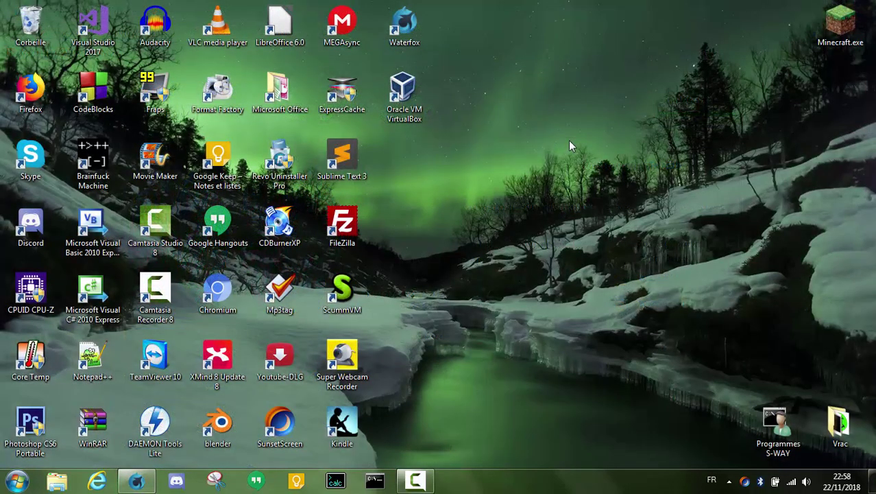
Launch Oracle VM VirtualBox and start a new virtual machine named Windows XP, type Microsoft Windows, version Windows XP (32-bit)
{"action": "double_click", "coordinate": [391, 91]}
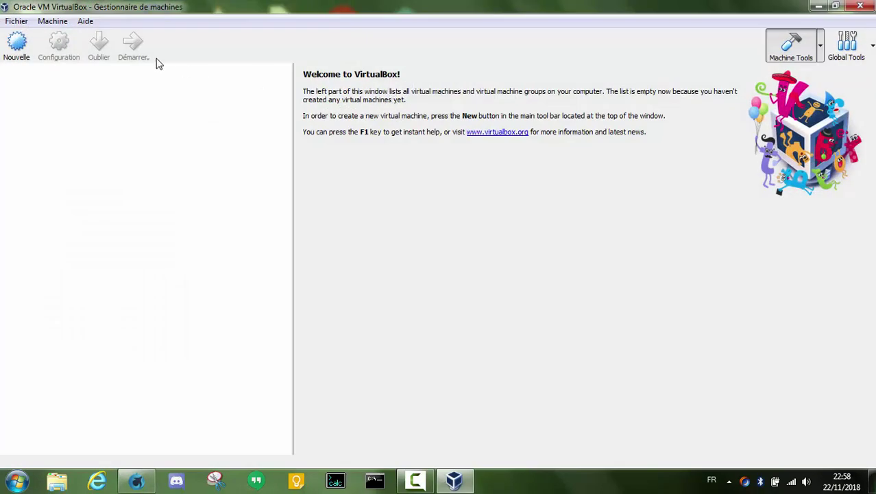
{"action": "left_click", "coordinate": [16, 41]}
{"action": "left_click_drag", "start_coordinate": [442, 134], "coordinate": [413, 125]}
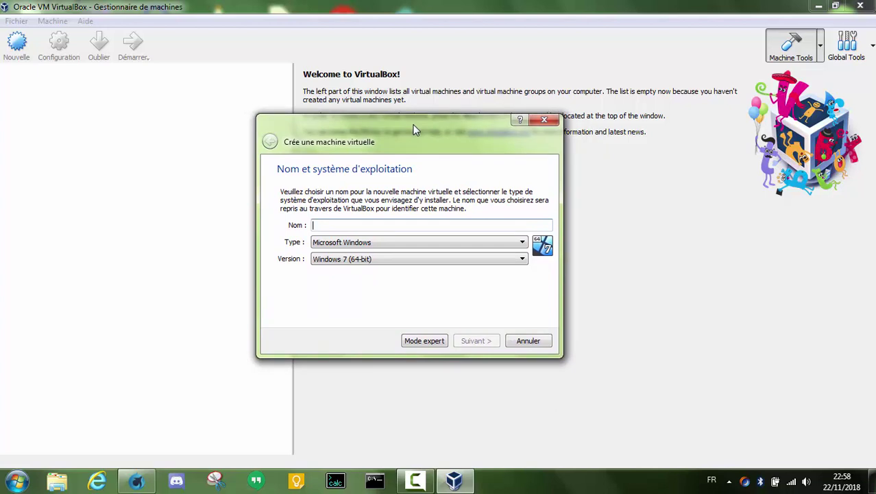
{"action": "type", "text": "W"}
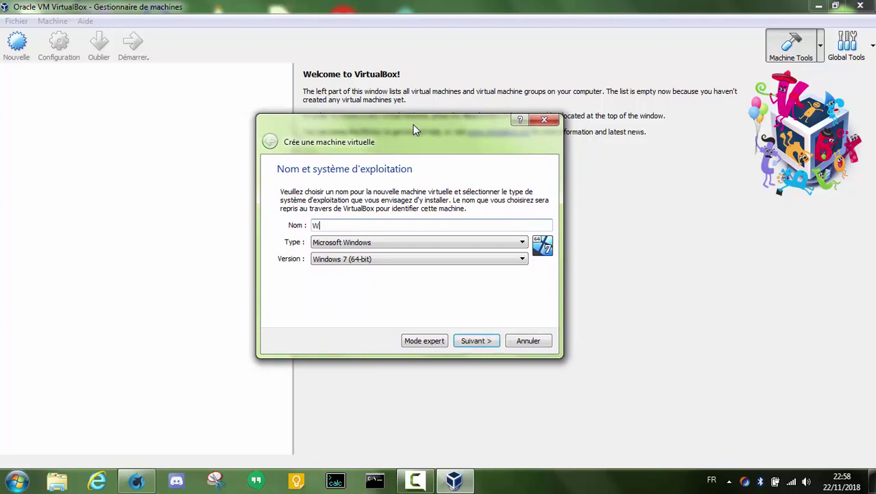
{"action": "type", "text": "indows XP"}
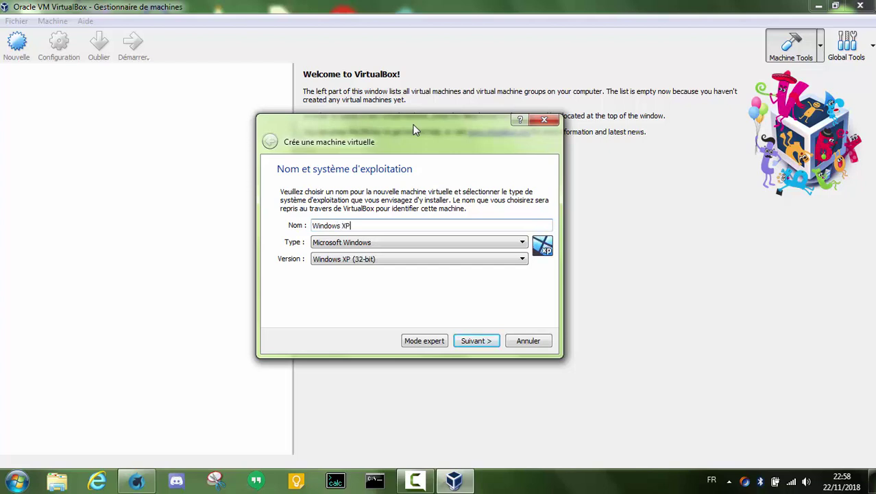
{"action": "left_click", "coordinate": [387, 259]}
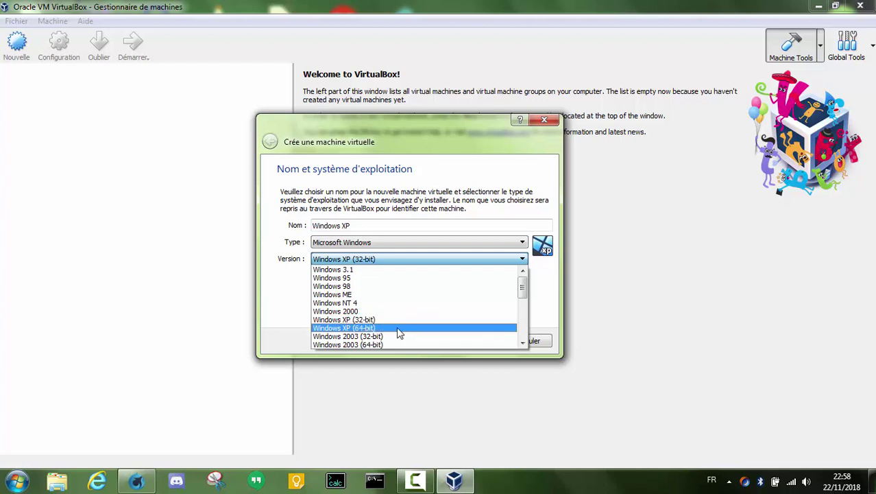
{"action": "left_click", "coordinate": [267, 302]}
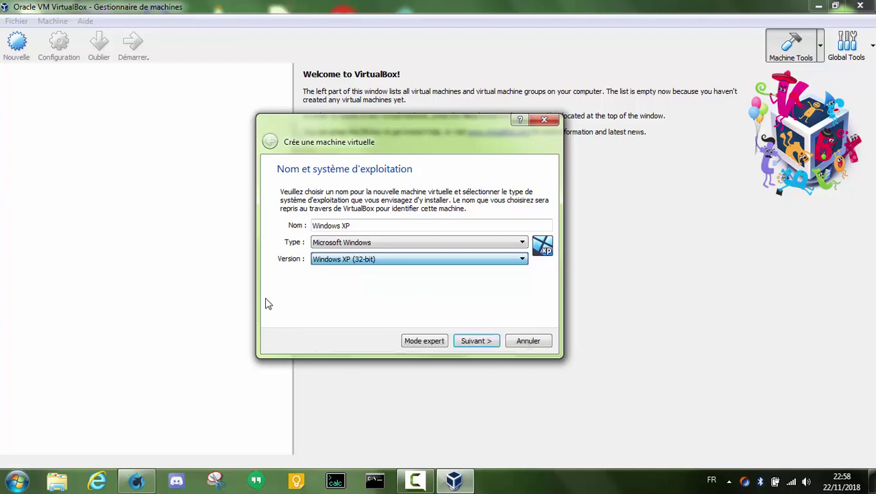
{"action": "left_click", "coordinate": [481, 347]}
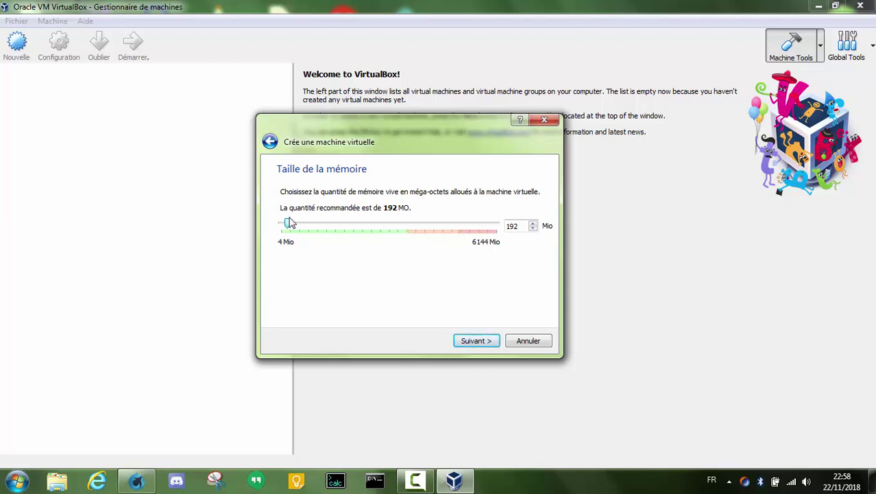
Allocate 512 MB of memory and create a dynamically allocated VDI disk named Windows XP with a size of 10,00 Gio
{"action": "left_click_drag", "start_coordinate": [290, 224], "coordinate": [303, 228]}
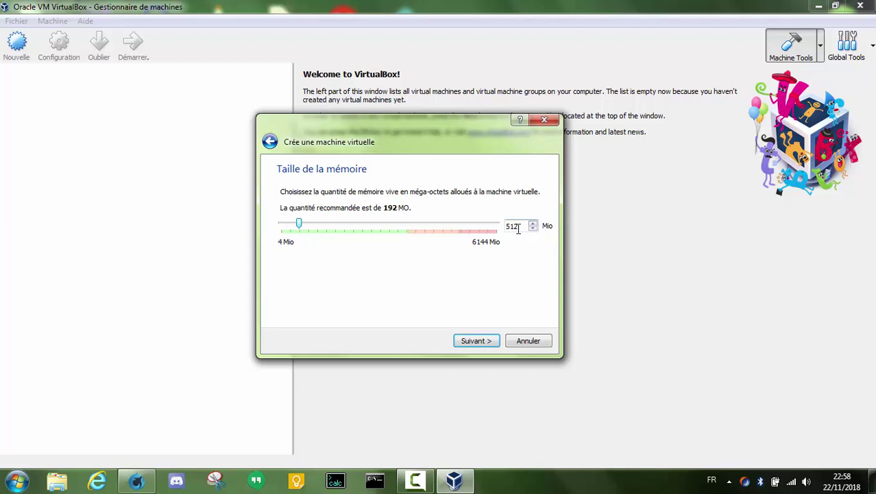
{"action": "left_click", "coordinate": [482, 345]}
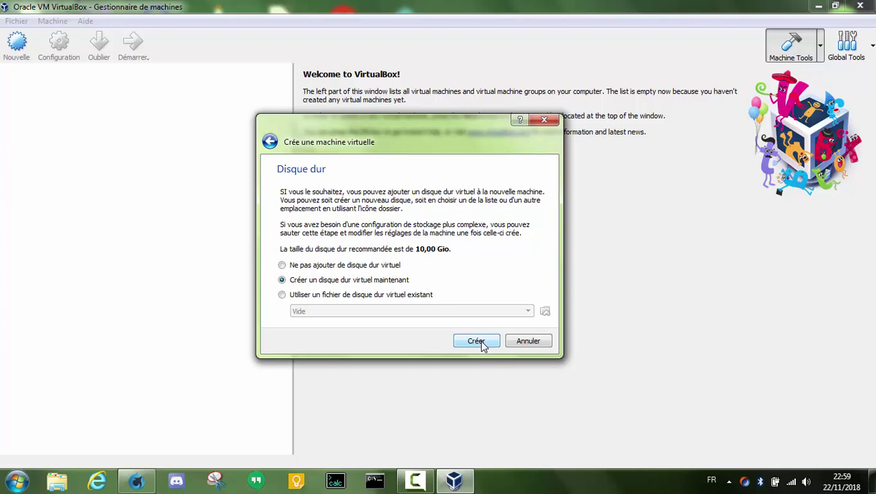
{"action": "left_click", "coordinate": [483, 347]}
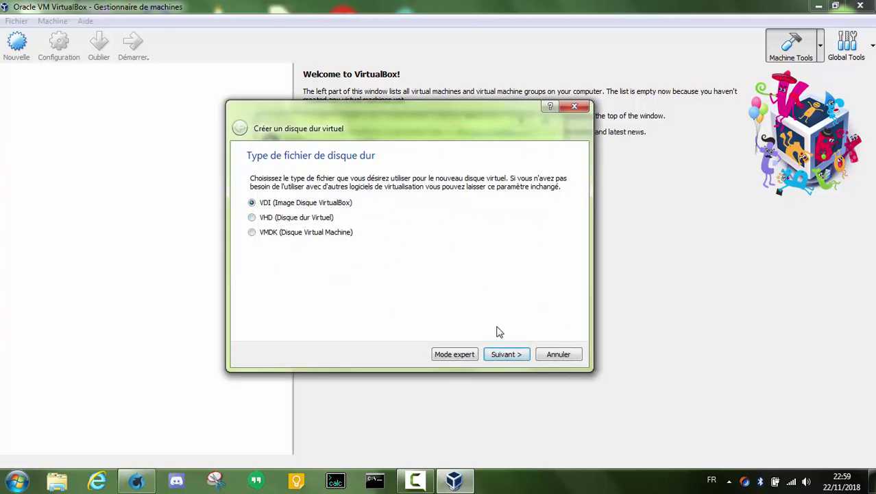
{"action": "left_click", "coordinate": [501, 355]}
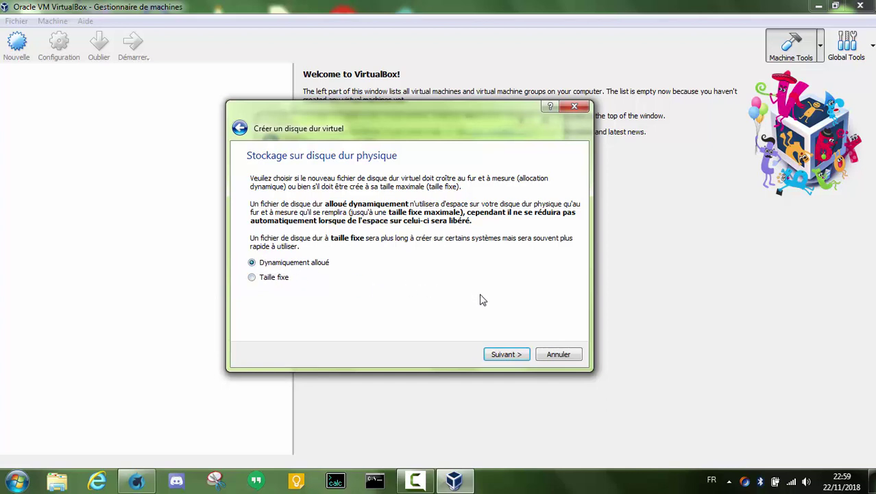
{"action": "left_click", "coordinate": [505, 355]}
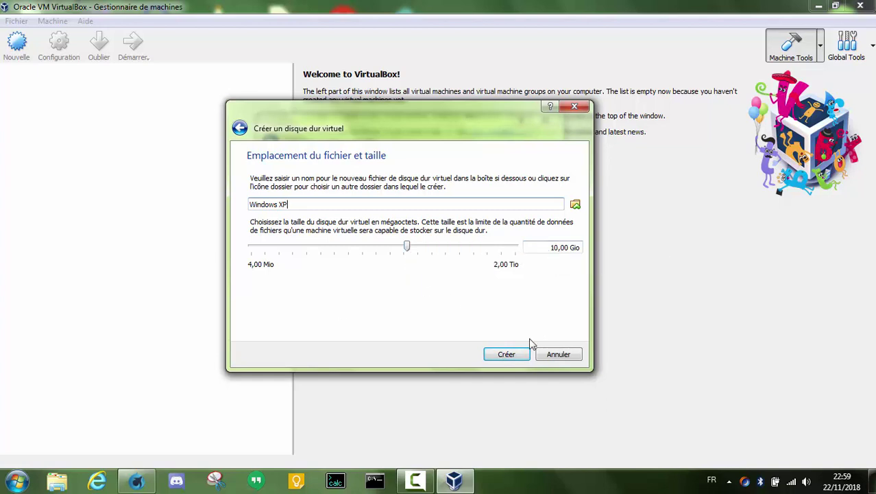
{"action": "left_click", "coordinate": [506, 356]}
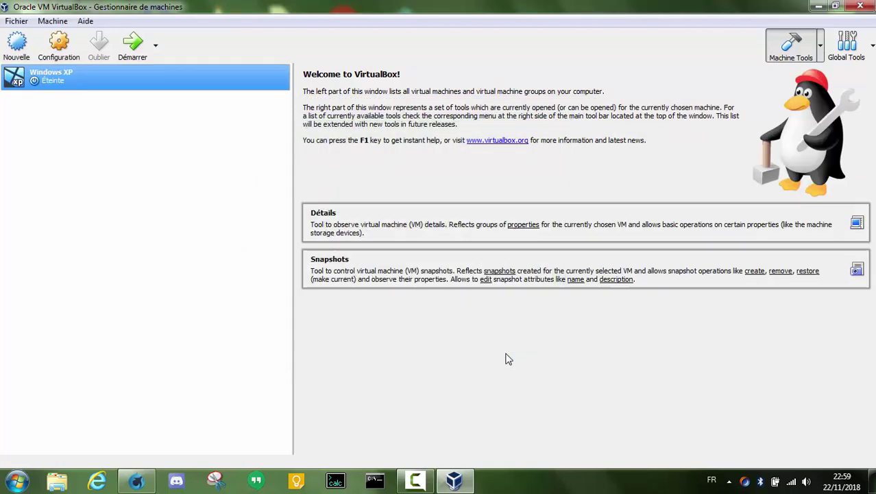
Attach fr_windows_xp_professional_with_service_pack_3_x86_cd_x14-80440.iso to the empty optical drive in the Windows XP machine's storage settings
{"action": "left_click", "coordinate": [43, 47]}
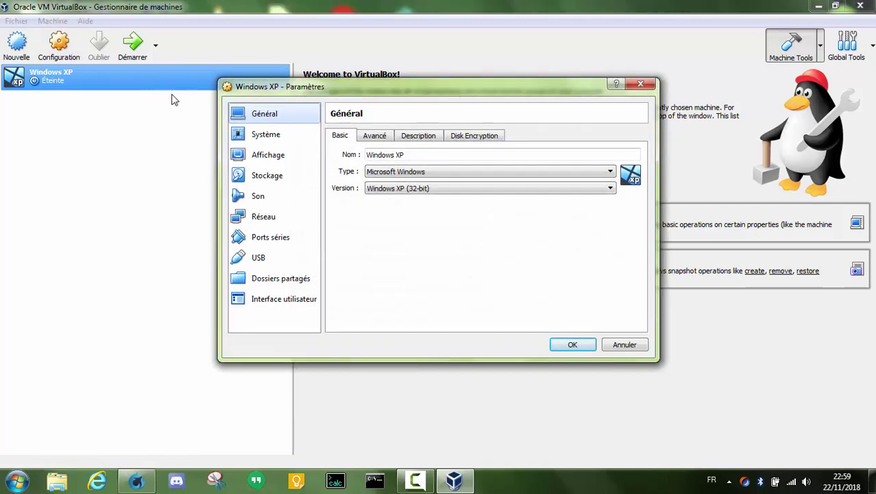
{"action": "left_click", "coordinate": [267, 185]}
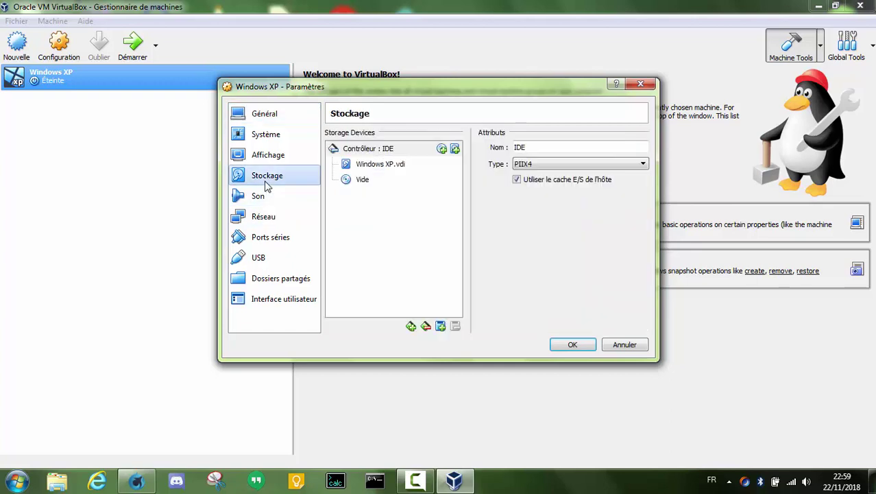
{"action": "left_click", "coordinate": [363, 181]}
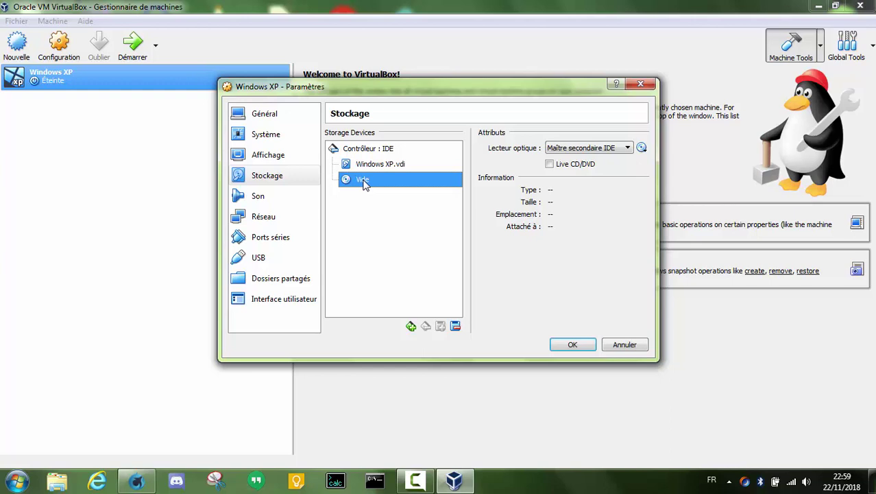
{"action": "left_click", "coordinate": [642, 148]}
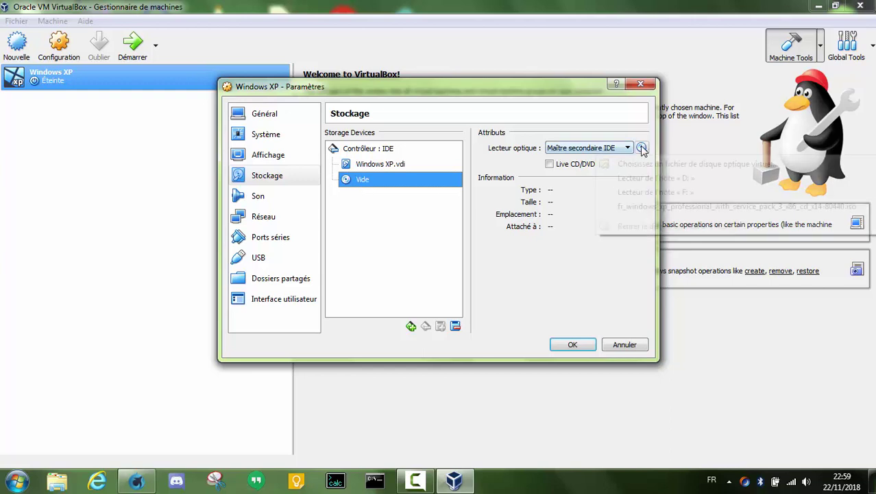
{"action": "left_click", "coordinate": [670, 168]}
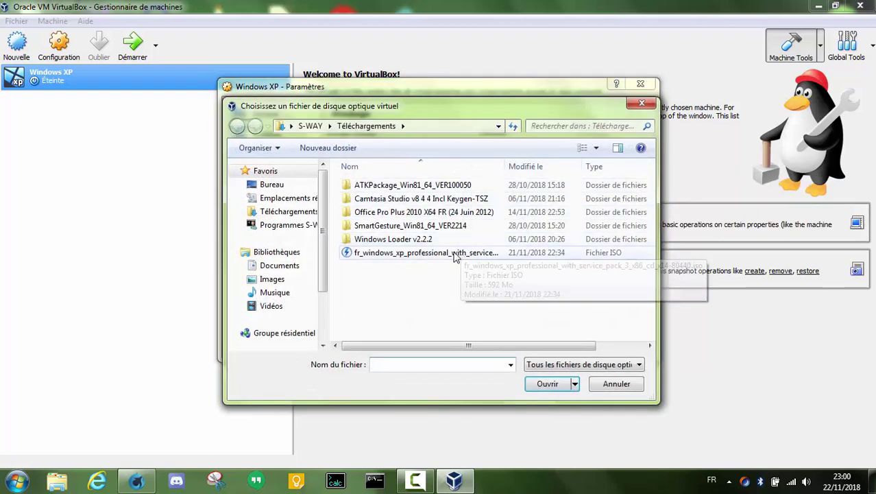
{"action": "double_click", "coordinate": [451, 253]}
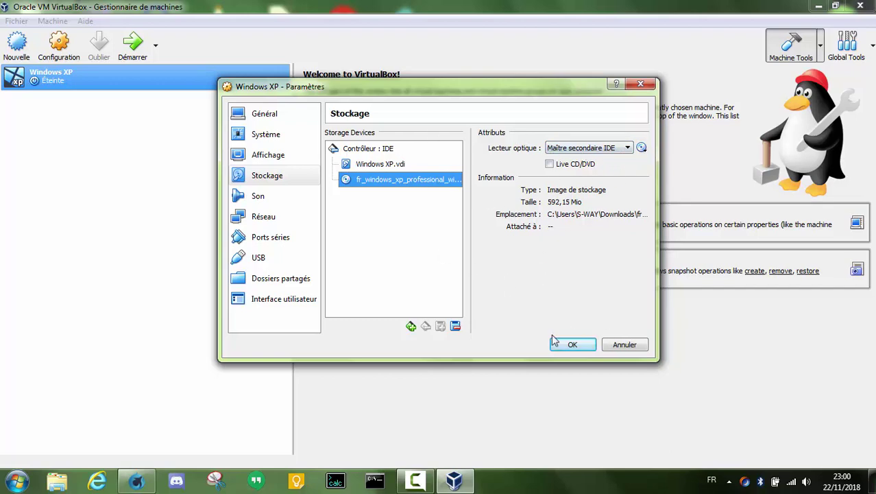
{"action": "left_click", "coordinate": [572, 345]}
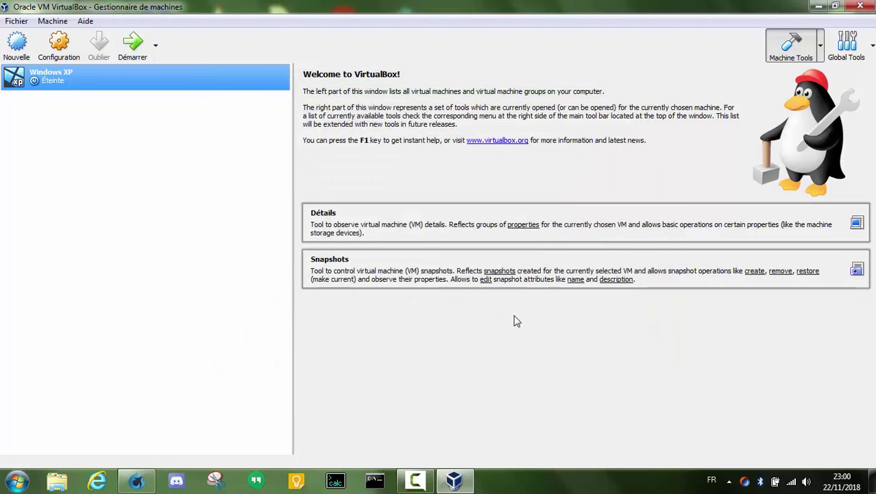
Try to start the Windows XP machine, examine the error details and dismiss the error
{"action": "left_click", "coordinate": [129, 46]}
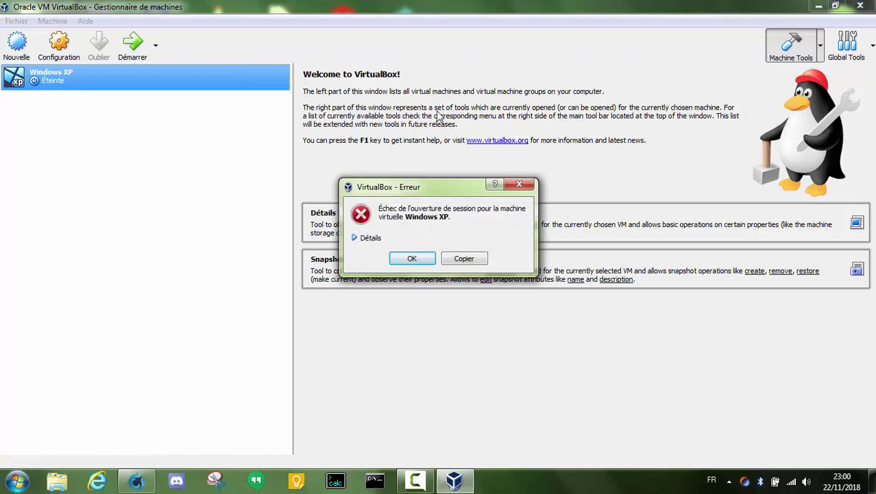
{"action": "left_click", "coordinate": [363, 241]}
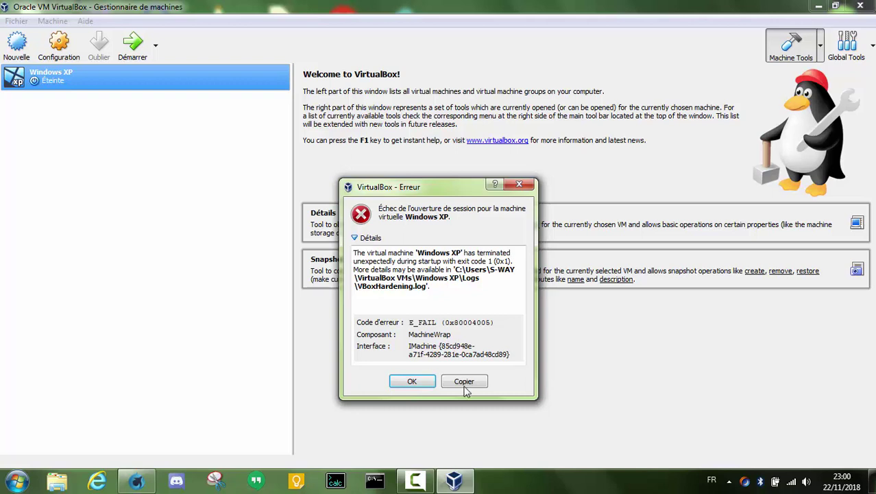
{"action": "left_click", "coordinate": [405, 380]}
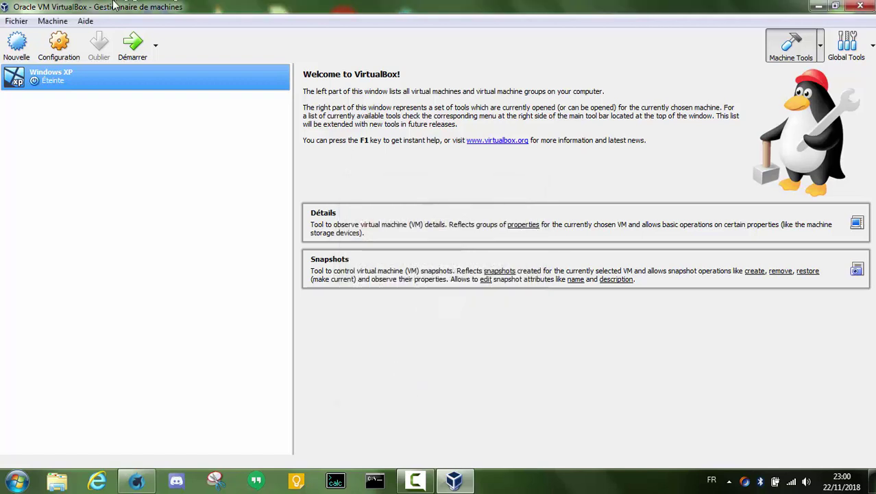
Start the Windows XP machine without display, show its window and dismiss the keyboard and mouse integration messages
{"action": "left_click", "coordinate": [157, 44]}
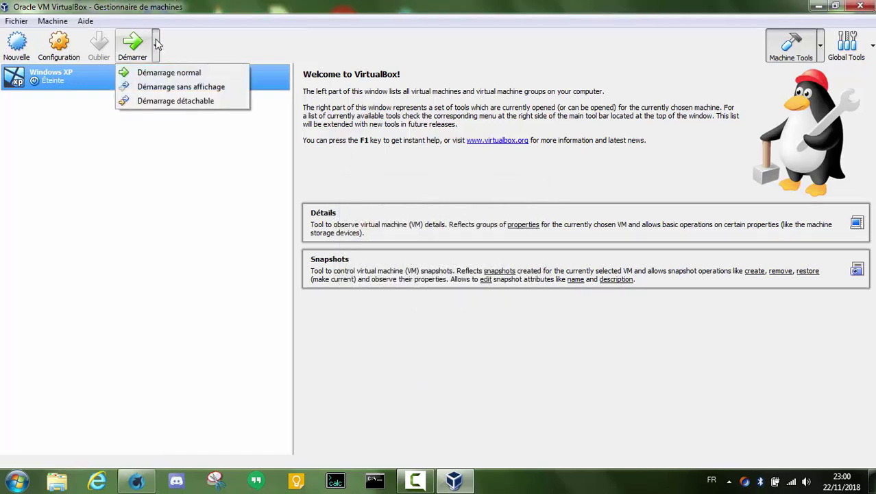
{"action": "left_click", "coordinate": [190, 90]}
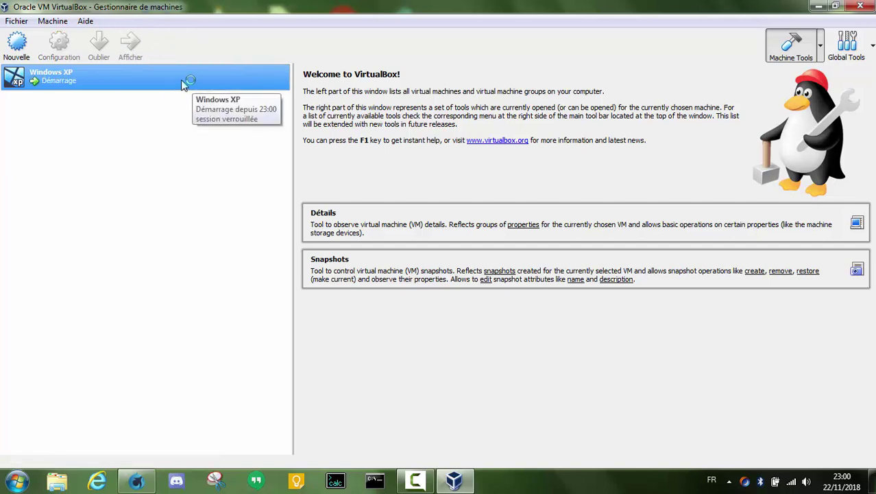
{"action": "left_click", "coordinate": [133, 48]}
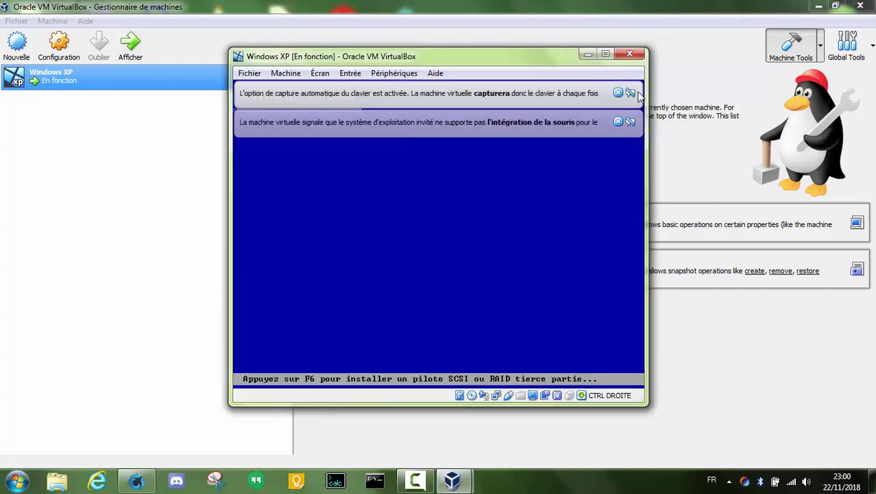
{"action": "left_click", "coordinate": [618, 93]}
{"action": "left_click", "coordinate": [618, 93]}
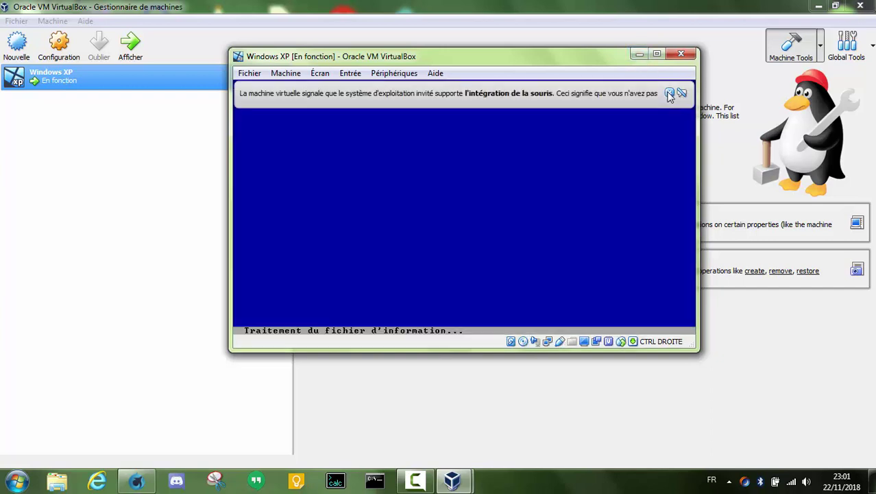
{"action": "left_click", "coordinate": [669, 93]}
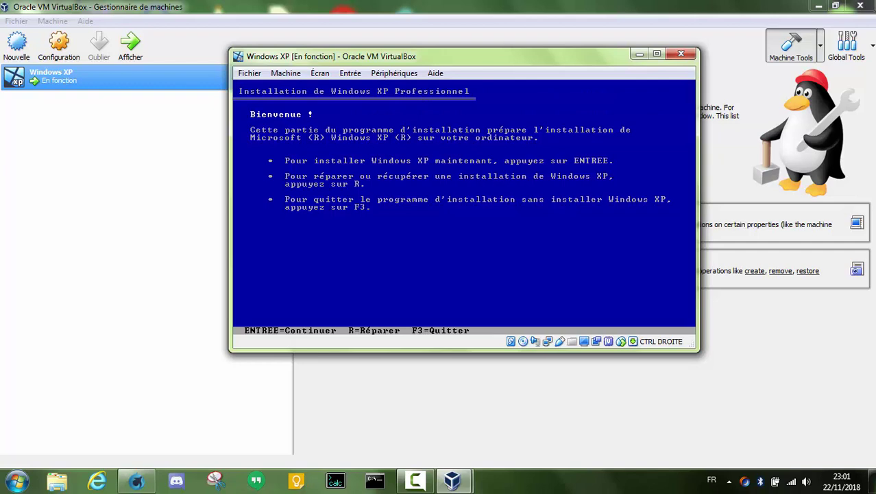
Begin the Windows XP setup, accept the licence, install on the unpartitioned space formatted as NTFS and restart the machine
{"action": "key", "text": "Return"}
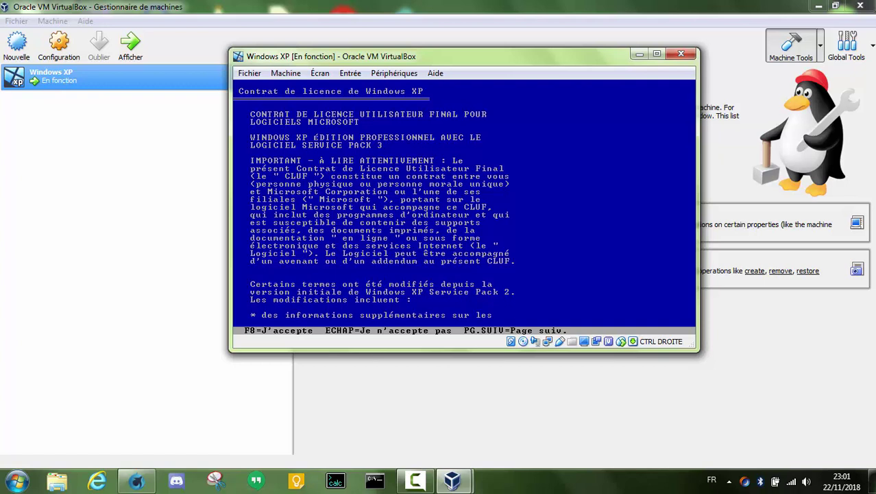
{"action": "key", "text": "F8"}
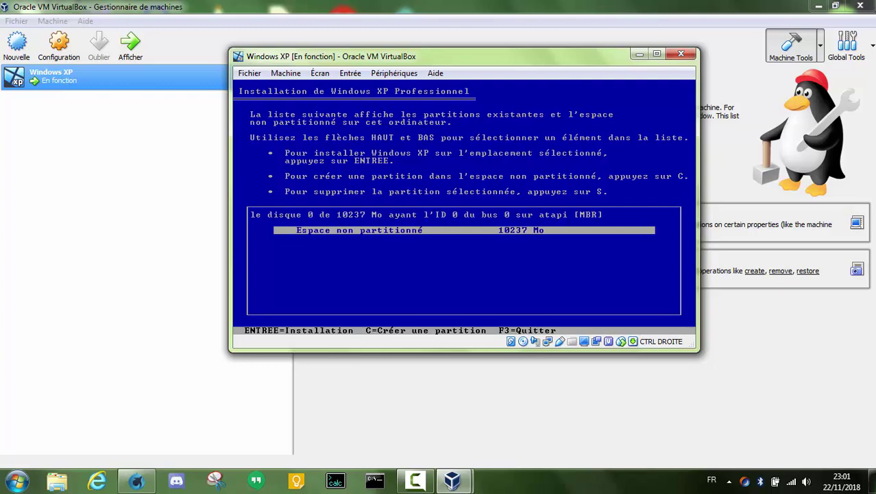
{"action": "key", "text": "Return"}
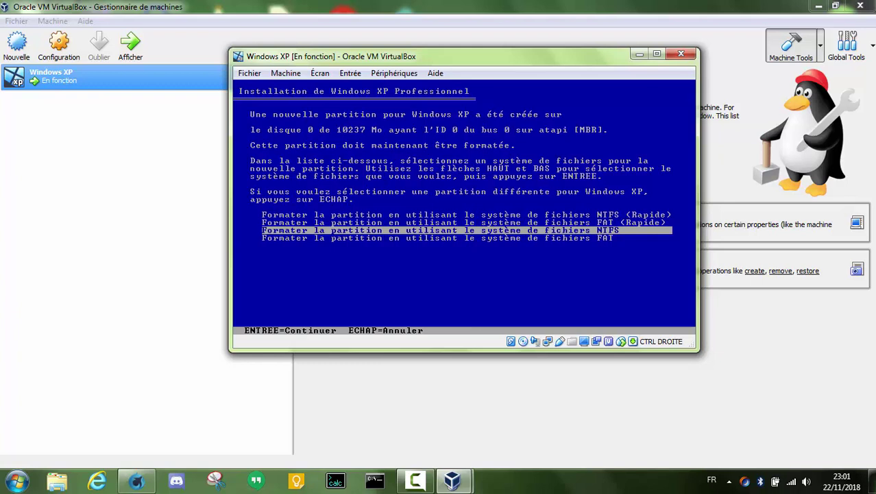
{"action": "key", "text": "Return"}
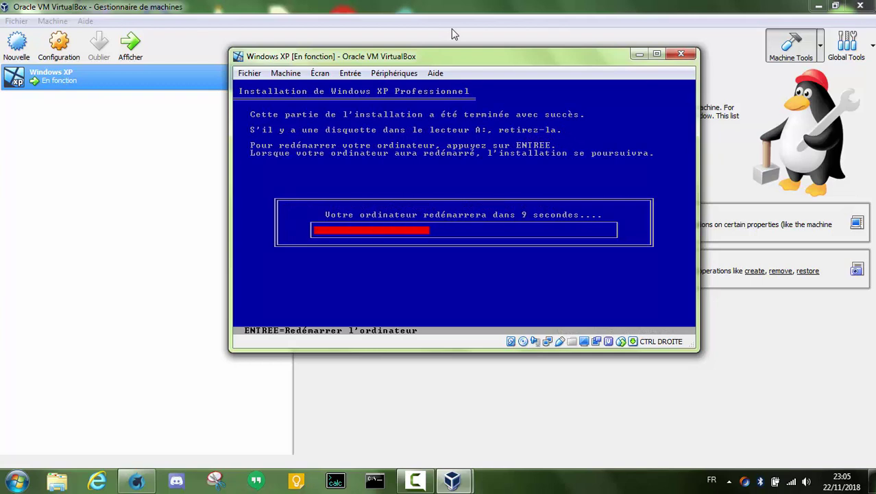
{"action": "key", "text": "Return"}
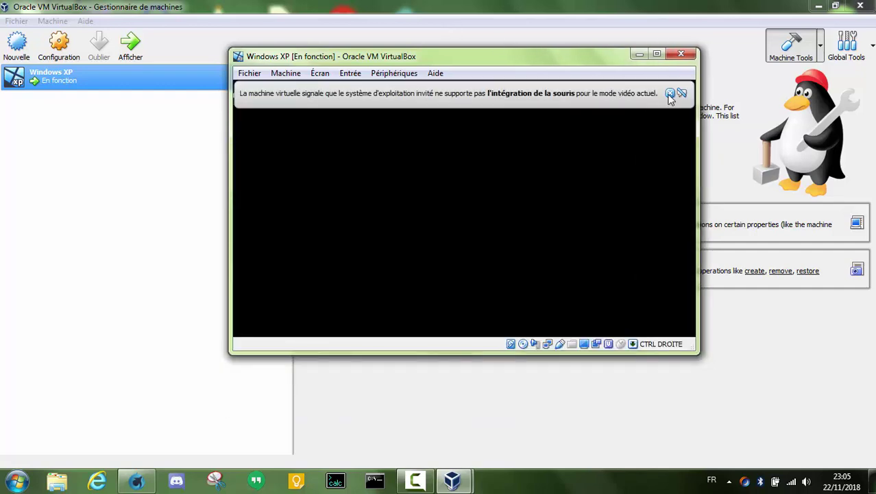
Dismiss the mouse integration messages, move the setup dialog fully into view and accept the default regional and language options
{"action": "left_click", "coordinate": [669, 94]}
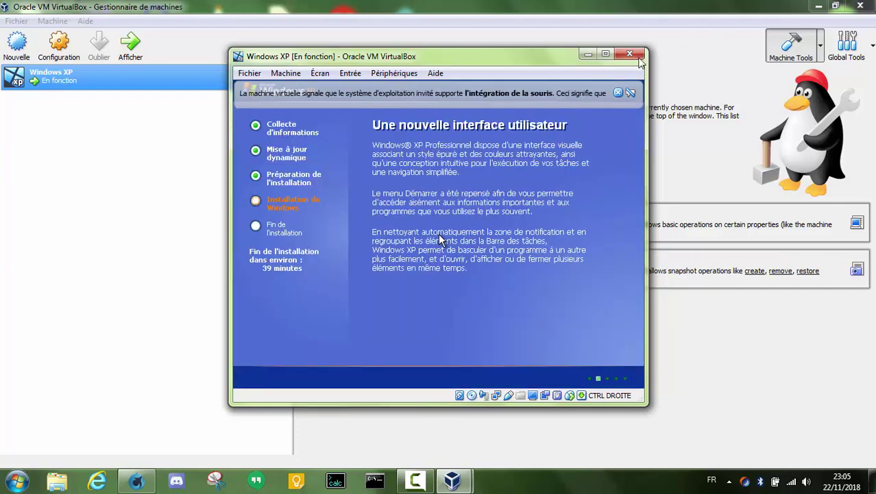
{"action": "left_click", "coordinate": [618, 92]}
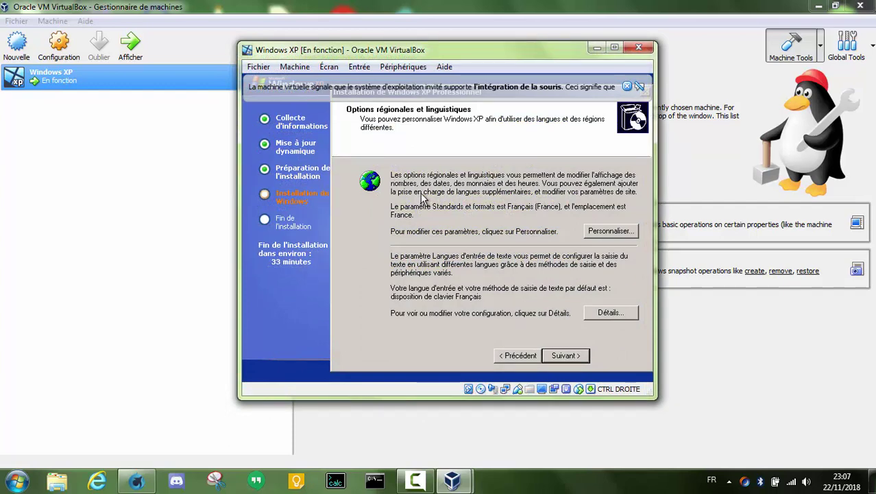
{"action": "left_click", "coordinate": [628, 87]}
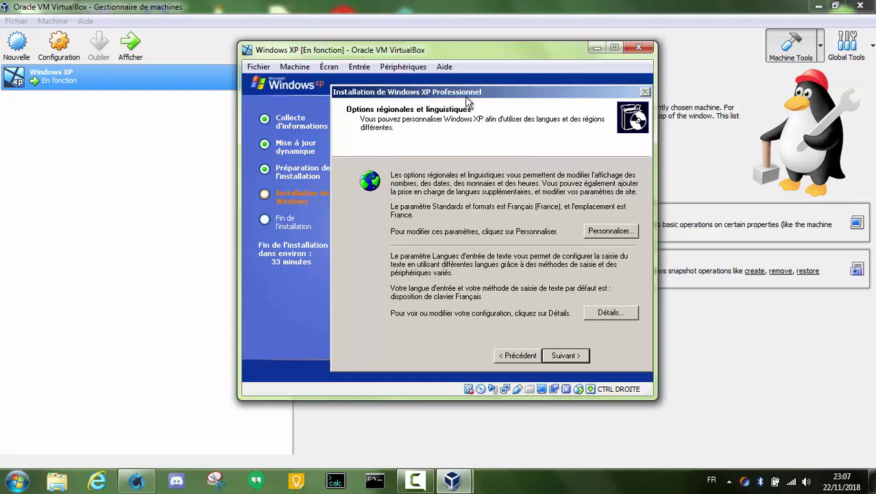
{"action": "left_click_drag", "start_coordinate": [464, 96], "coordinate": [421, 85]}
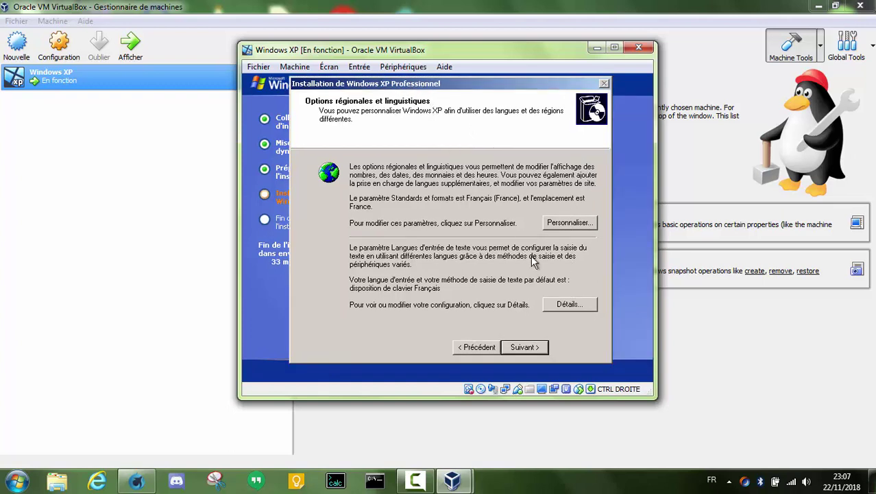
{"action": "left_click", "coordinate": [539, 347]}
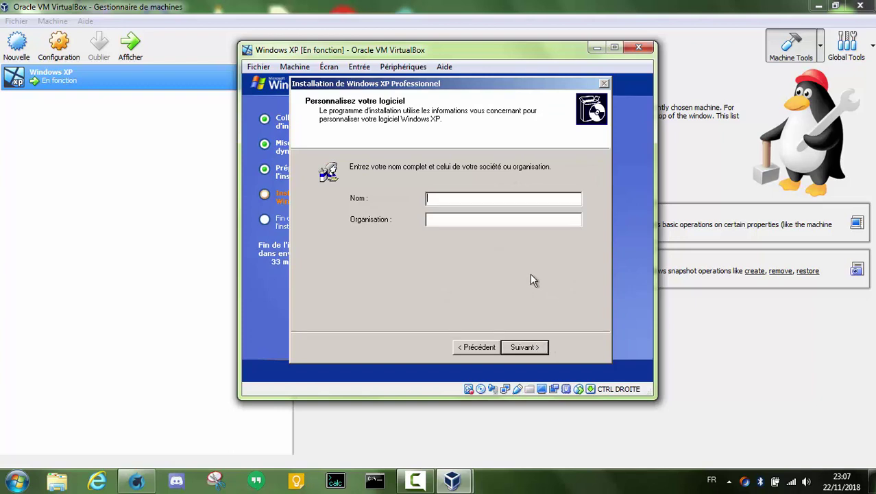
Enter the user's name in the software personalisation page and continue without a product key, declining to enter it now
{"action": "type", "text": "S-WAY"}
{"action": "left_click", "coordinate": [521, 348]}
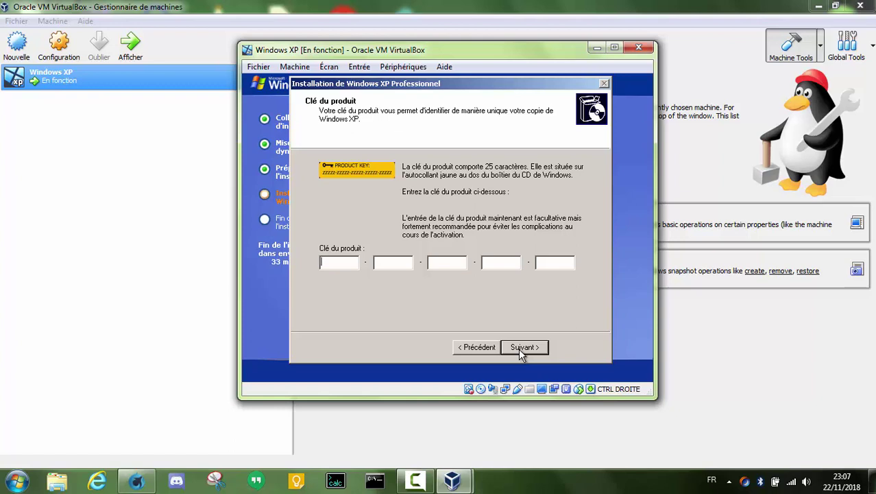
{"action": "left_click", "coordinate": [518, 349]}
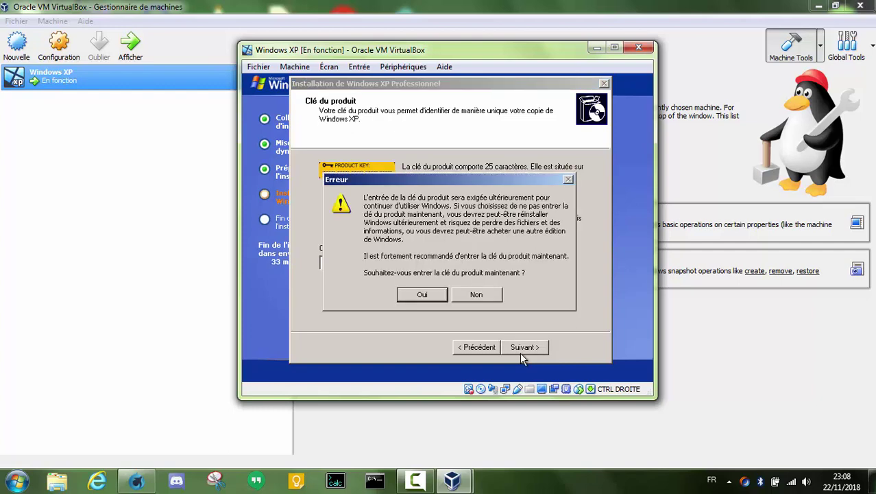
{"action": "left_click", "coordinate": [480, 294]}
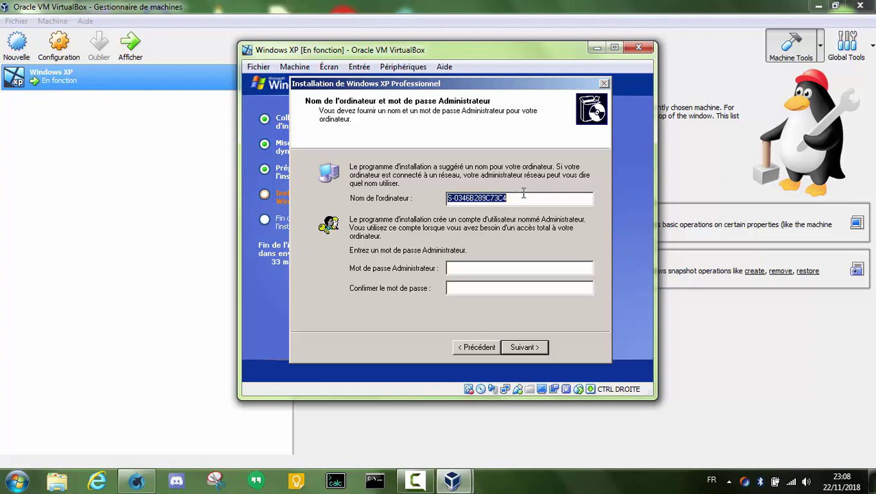
Replace the suggested computer name with S-WAY-WINXP
{"action": "left_click_drag", "start_coordinate": [524, 194], "coordinate": [457, 190]}
{"action": "key", "text": "BackSpace"}
{"action": "key", "text": "BackSpace"}
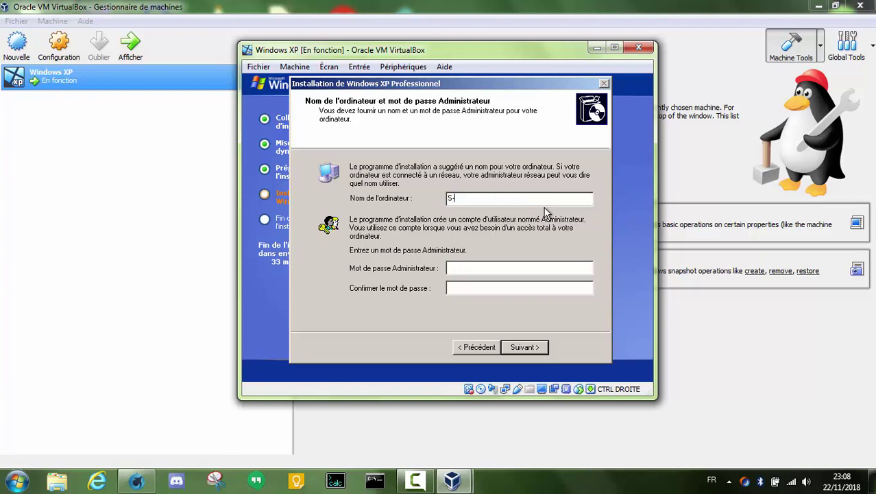
{"action": "type", "text": "WAY-WINXP"}
Enter the administrator password, re-enter it in the confirmation field after correcting it, and continue the setup
{"action": "left_click", "coordinate": [492, 267]}
{"action": "type", "text": "************"}
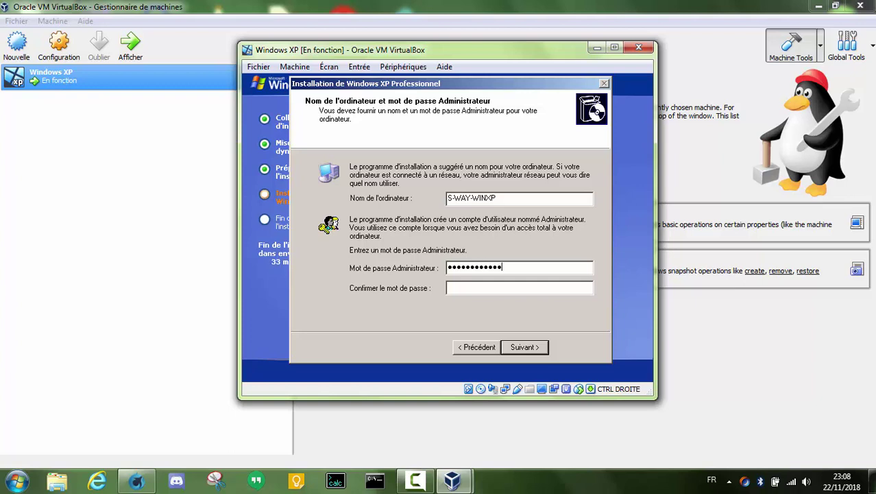
{"action": "type", "text": "*************"}
{"action": "key", "text": "BackSpace"}
{"action": "key", "text": "BackSpace"}
{"action": "key", "text": "BackSpace"}
{"action": "key", "text": "BackSpace"}
{"action": "key", "text": "BackSpace"}
{"action": "key", "text": "BackSpace"}
{"action": "key", "text": "BackSpace"}
{"action": "key", "text": "BackSpace"}
{"action": "key", "text": "BackSpace"}
{"action": "key", "text": "BackSpace"}
{"action": "key", "text": "BackSpace"}
{"action": "key", "text": "BackSpace"}
{"action": "key", "text": "BackSpace"}
{"action": "type", "text": "**************"}
{"action": "left_click", "coordinate": [524, 348]}
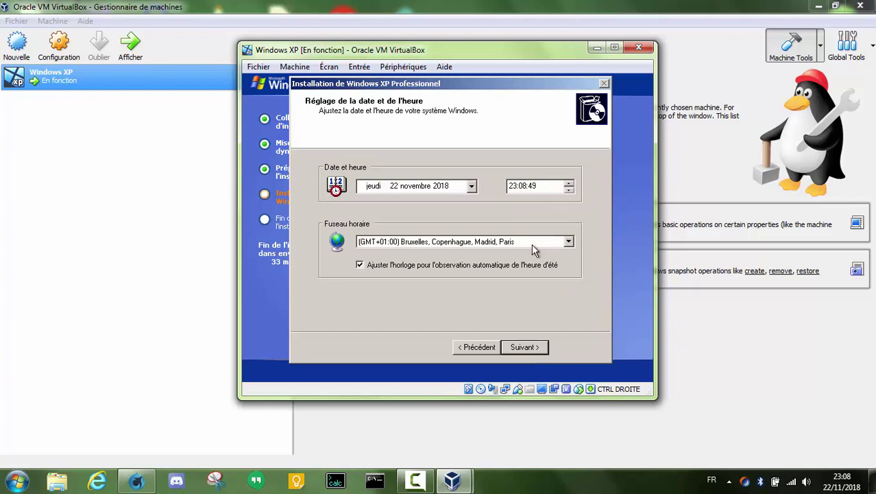
Accept the date, time and Paris time zone, the default network settings and membership in the WORKGROUP workgroup
{"action": "left_click", "coordinate": [519, 350]}
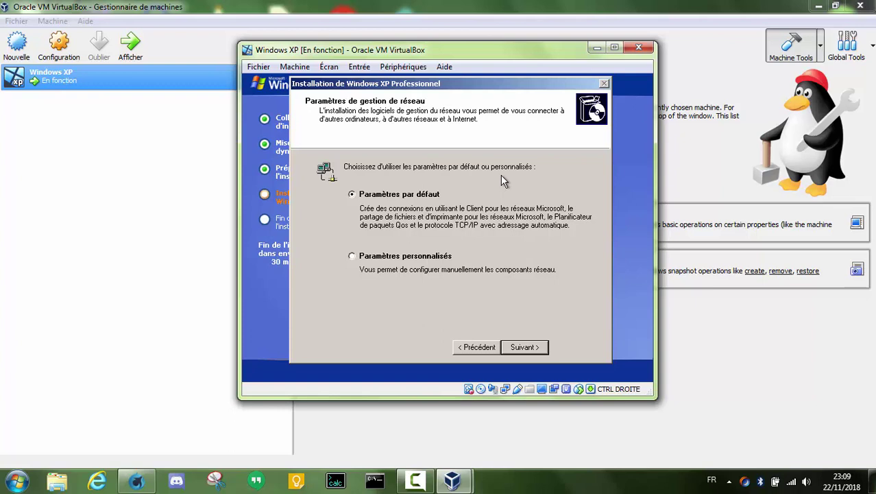
{"action": "left_click", "coordinate": [532, 351]}
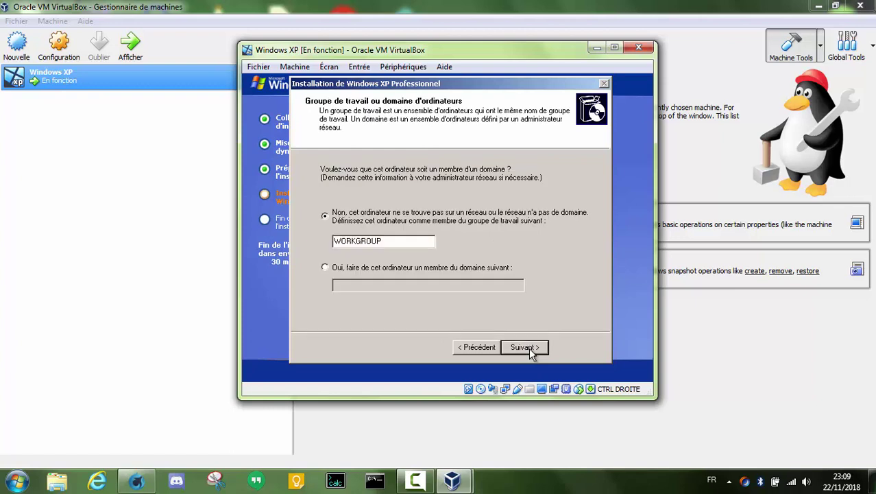
{"action": "left_click", "coordinate": [529, 347]}
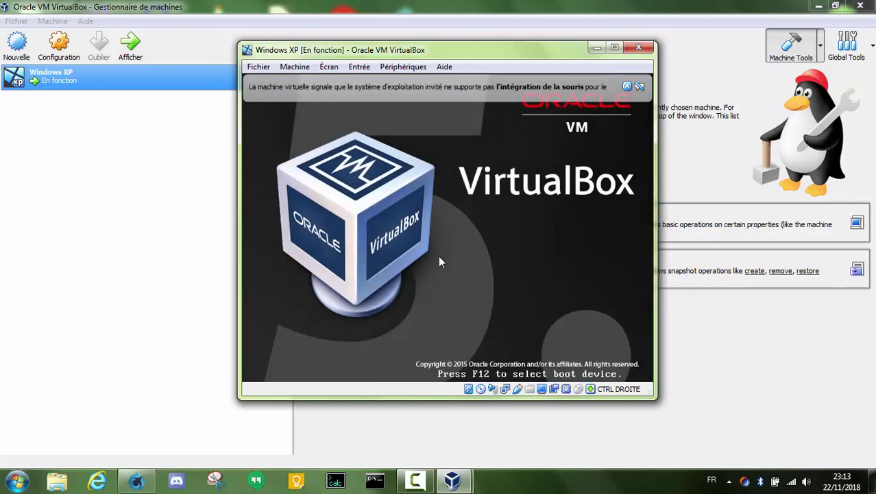
Dismiss the mouse integration message and remove the Windows XP ISO from the machine's virtual optical drive in its storage settings
{"action": "left_click", "coordinate": [626, 86]}
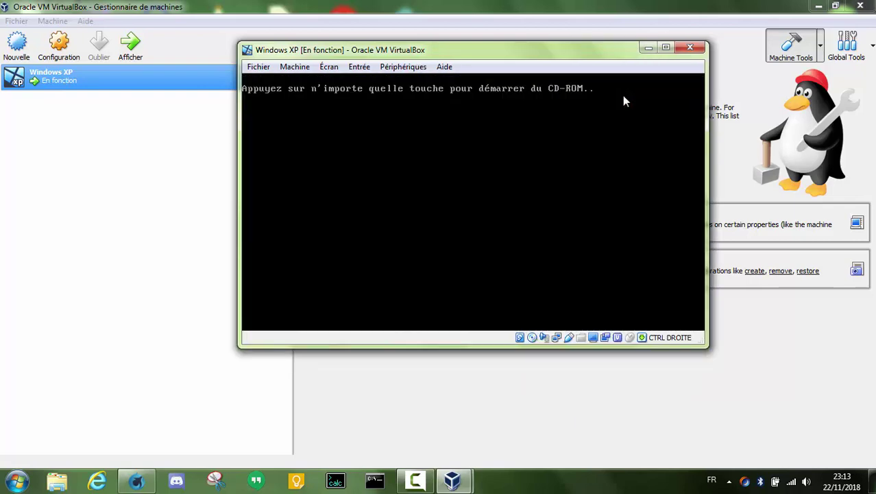
{"action": "left_click", "coordinate": [305, 66]}
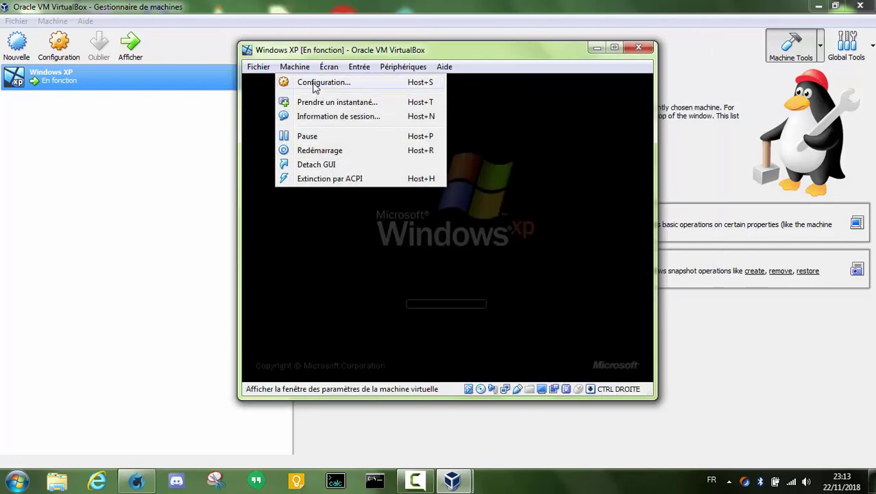
{"action": "left_click", "coordinate": [315, 83]}
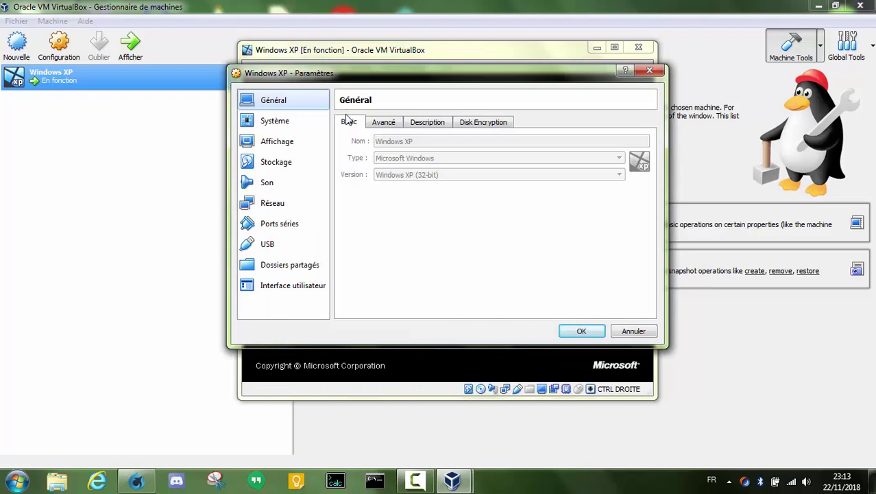
{"action": "left_click_drag", "start_coordinate": [343, 74], "coordinate": [620, 121]}
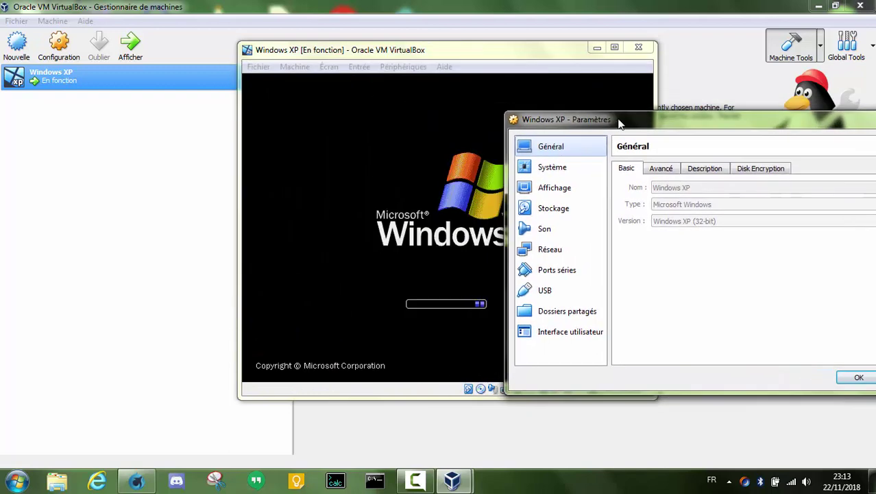
{"action": "left_click", "coordinate": [553, 209]}
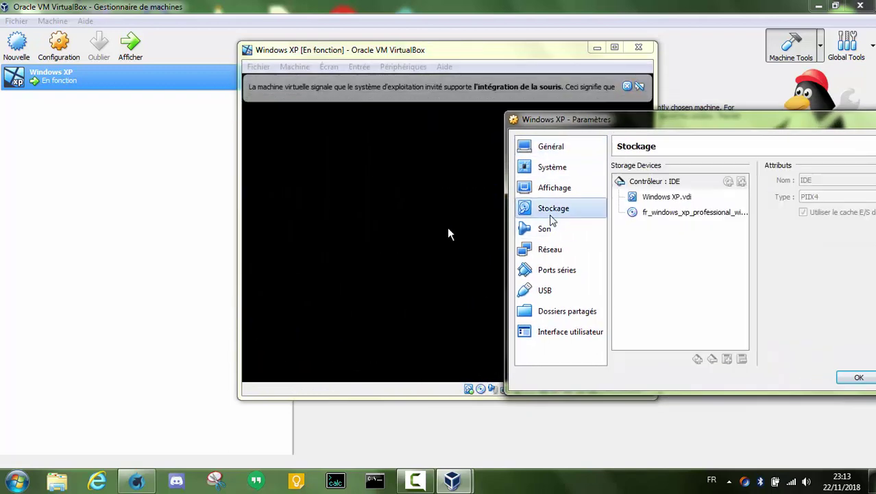
{"action": "left_click", "coordinate": [691, 198]}
{"action": "left_click", "coordinate": [693, 213]}
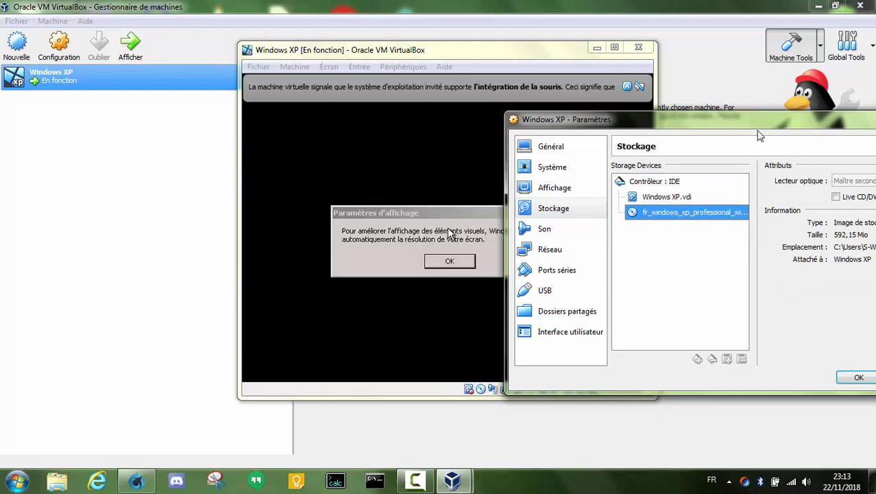
{"action": "left_click_drag", "start_coordinate": [760, 135], "coordinate": [632, 136]}
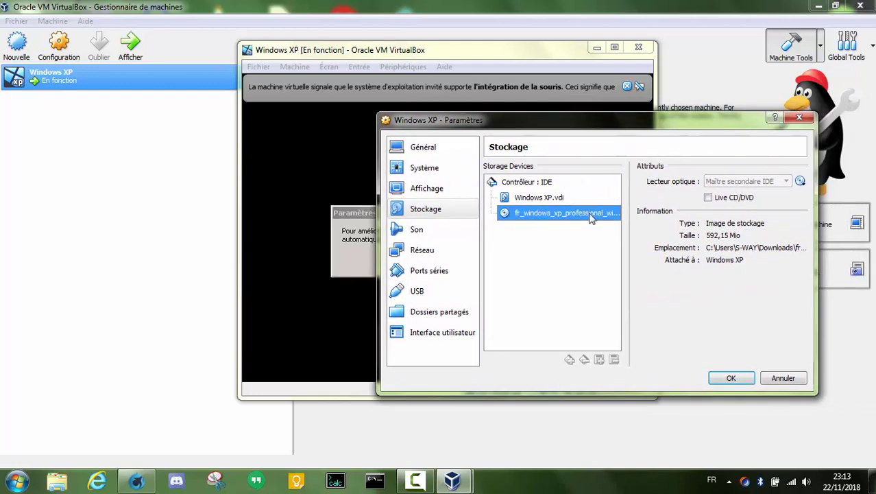
{"action": "left_click", "coordinate": [799, 182]}
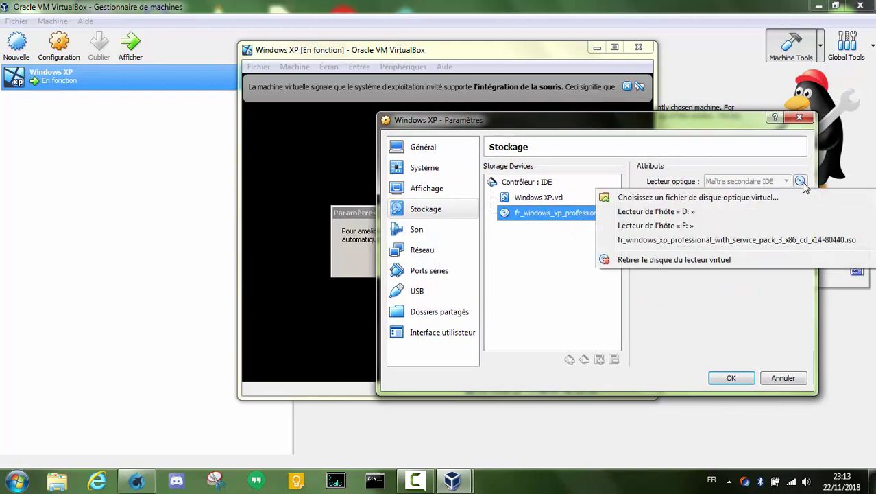
{"action": "left_click", "coordinate": [713, 258]}
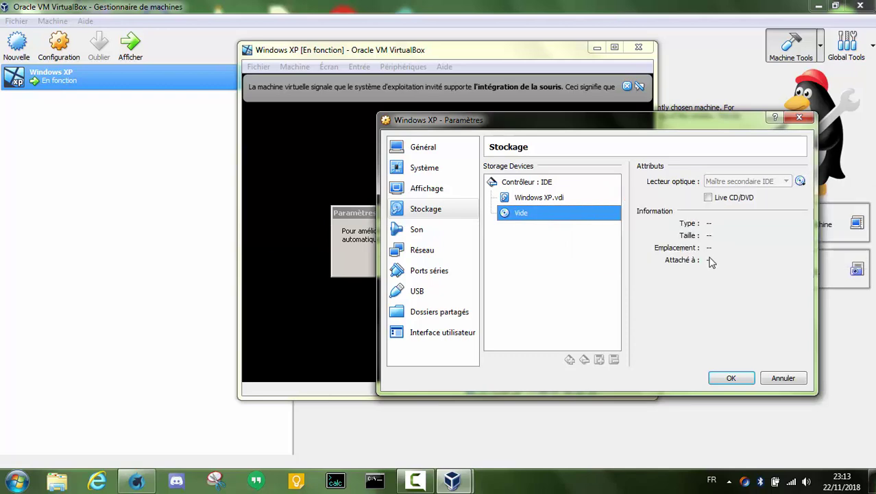
{"action": "left_click", "coordinate": [730, 378]}
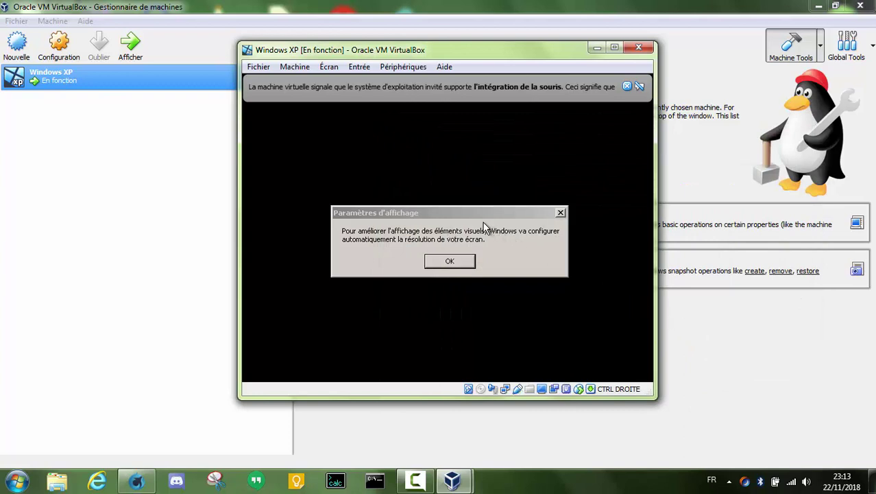
Dismiss the mouse integration message, accept the automatic screen resolution adjustment and maximize the virtual machine window
{"action": "left_click", "coordinate": [627, 85]}
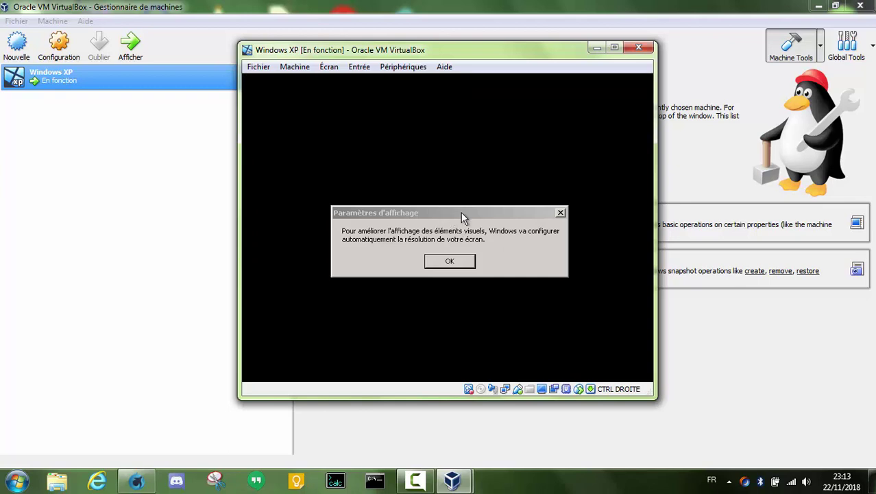
{"action": "left_click", "coordinate": [448, 262]}
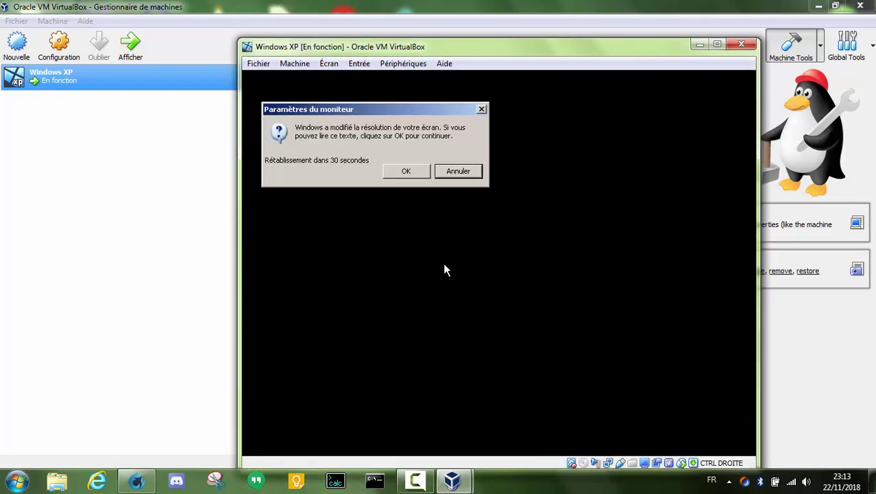
{"action": "left_click", "coordinate": [407, 173]}
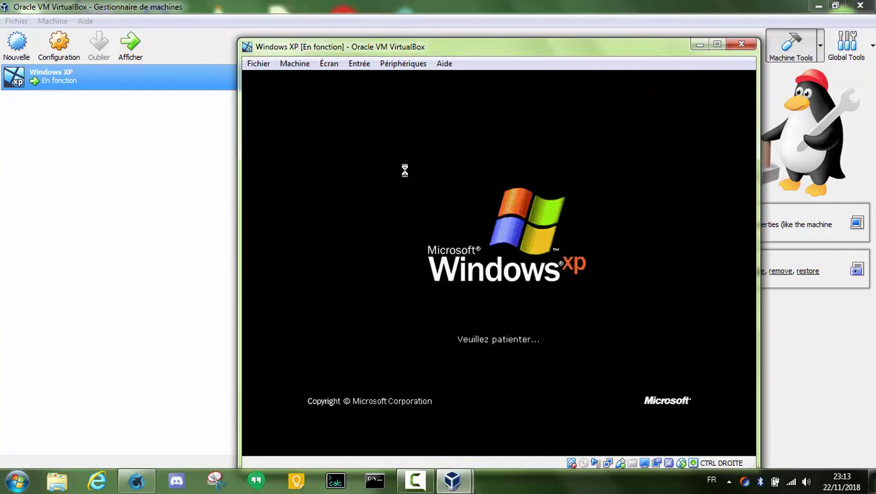
{"action": "left_click", "coordinate": [718, 44]}
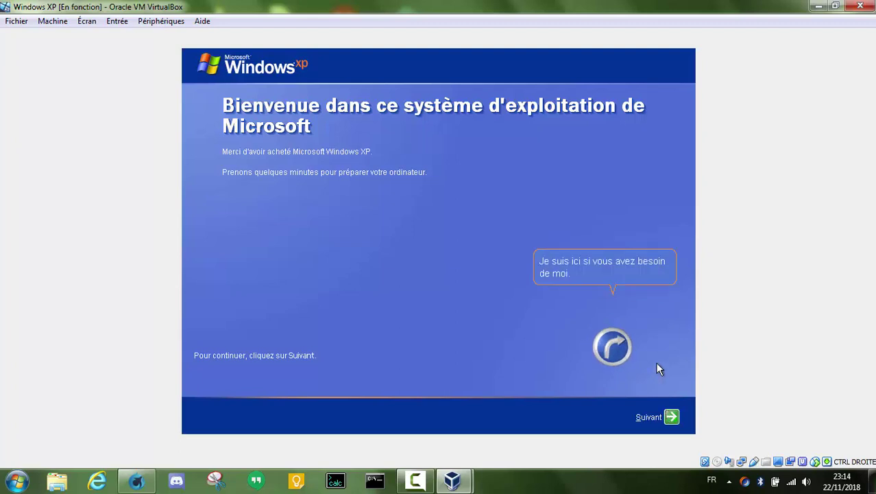
Continue past the Windows XP welcome page and choose to protect the computer with automatic updates
{"action": "left_click", "coordinate": [672, 417]}
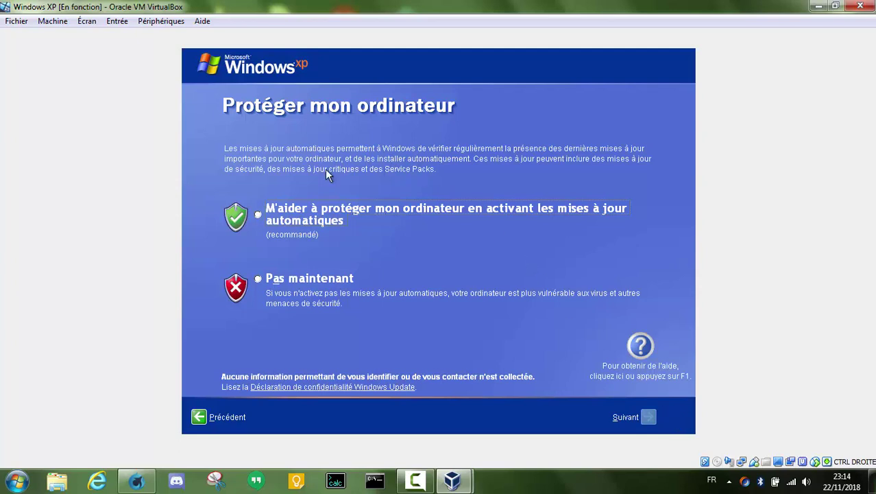
{"action": "left_click", "coordinate": [259, 215]}
{"action": "left_click", "coordinate": [648, 417]}
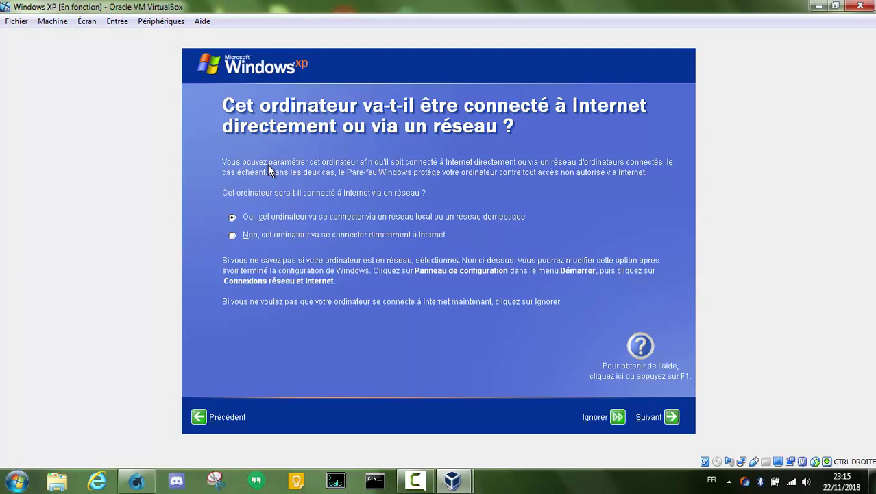
Accept connecting through a local or home network and choose to be reminded regularly instead of activating Windows
{"action": "left_click", "coordinate": [671, 417]}
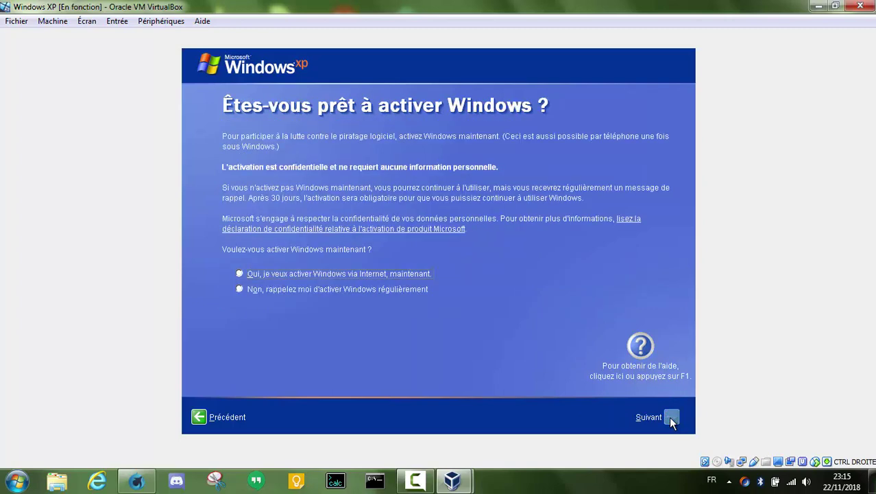
{"action": "left_click", "coordinate": [241, 288]}
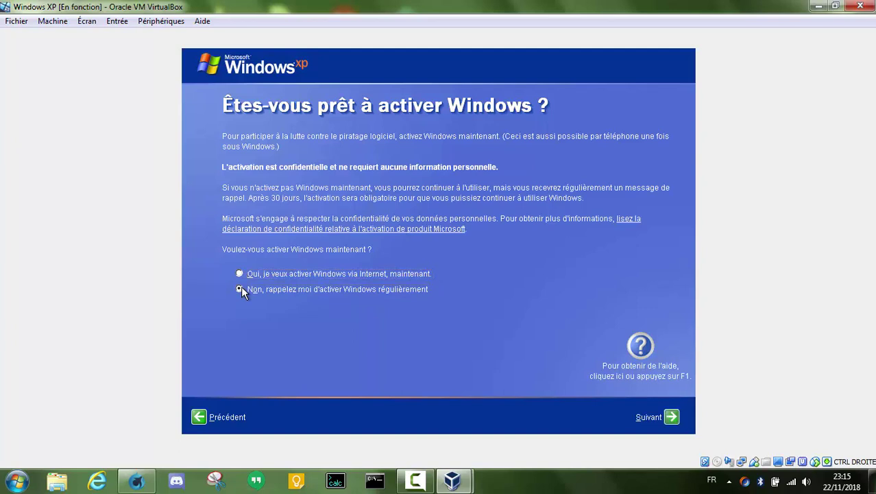
{"action": "left_click", "coordinate": [671, 420]}
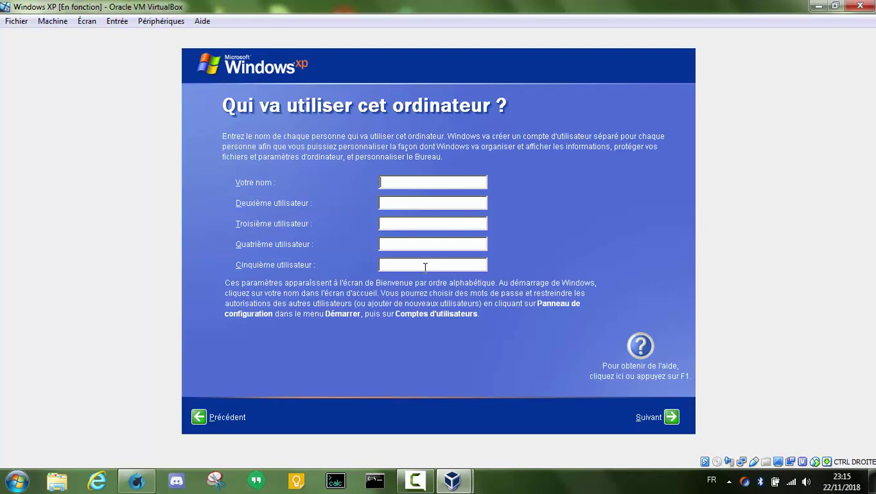
Enter the name of the first user, leave the other users blank and finish the Windows XP configuration
{"action": "type", "text": "S-WAY"}
{"action": "left_click", "coordinate": [411, 202]}
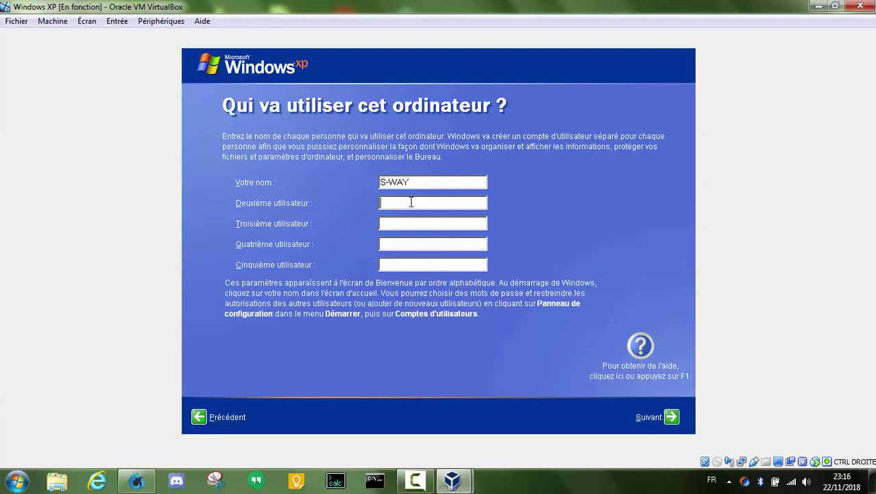
{"action": "left_click", "coordinate": [672, 420]}
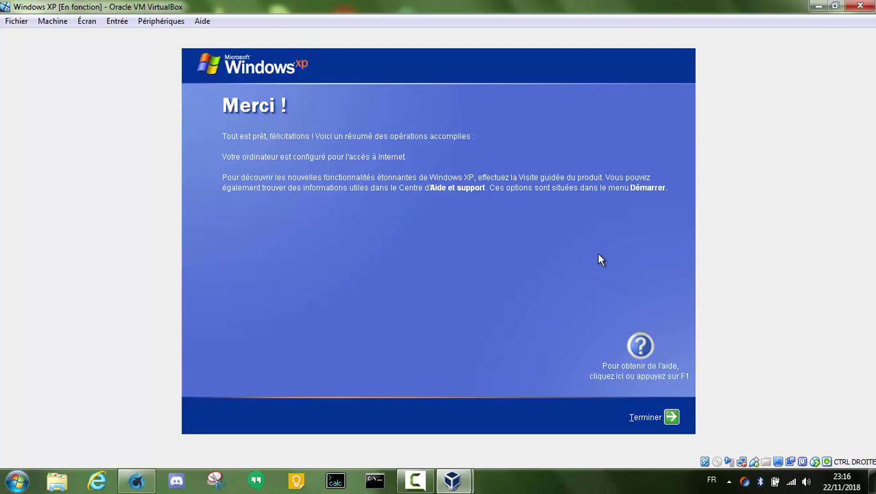
{"action": "left_click", "coordinate": [673, 418]}
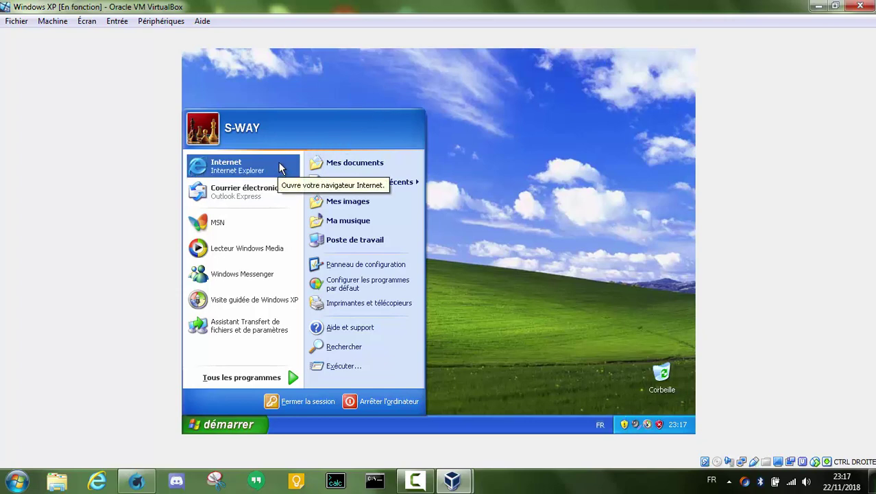
Close the start menu and the antivirus warning, and insert the Guest Additions CD image into the virtual machine
{"action": "left_click", "coordinate": [500, 126]}
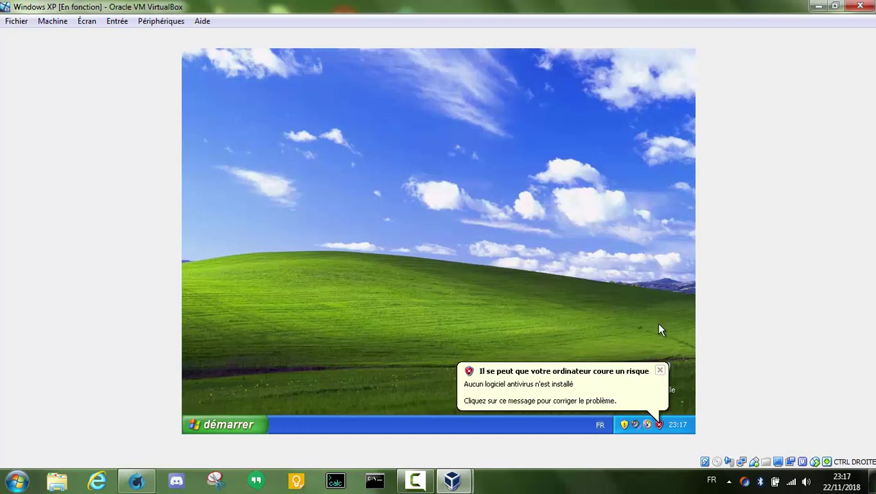
{"action": "left_click", "coordinate": [660, 370]}
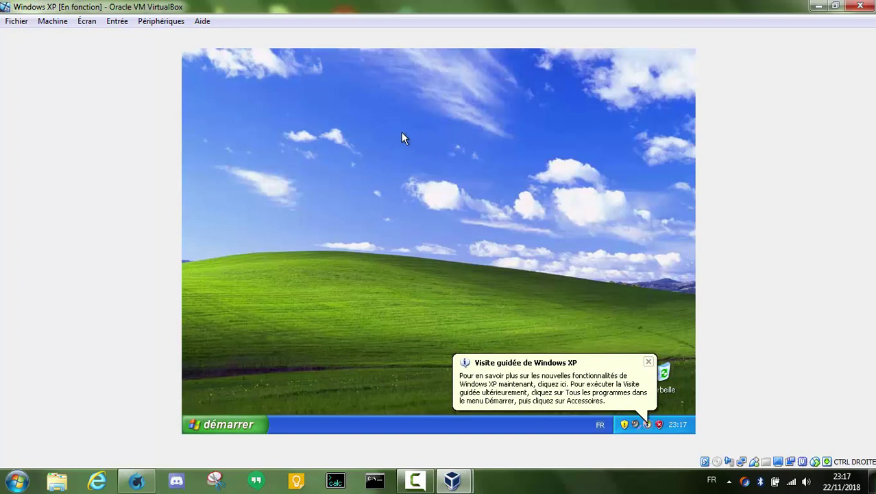
{"action": "left_click", "coordinate": [155, 22]}
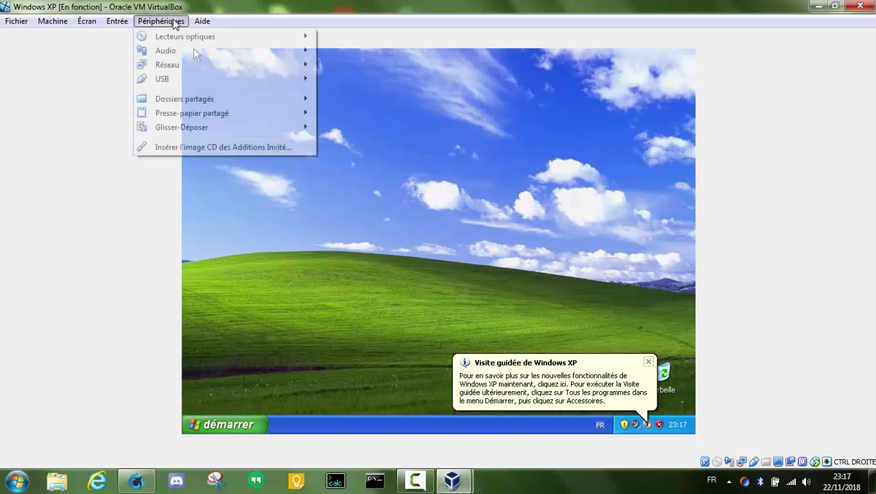
{"action": "left_click", "coordinate": [212, 148]}
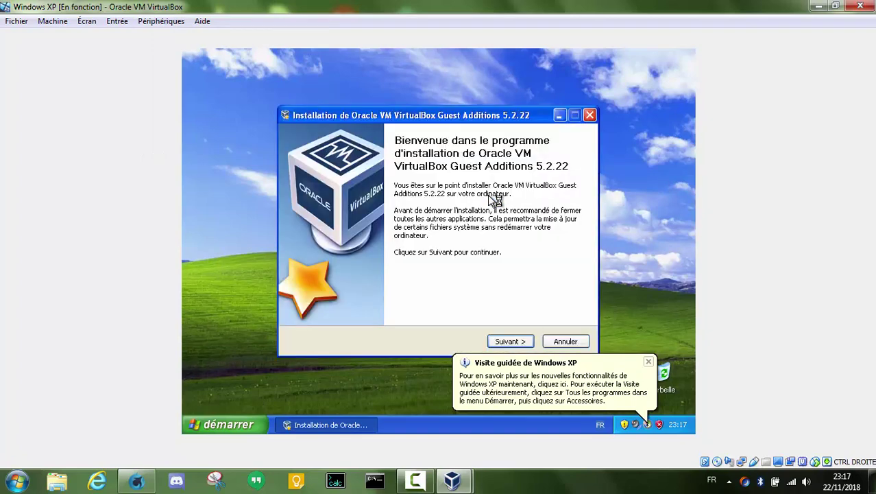
Run the VirtualBox Guest Additions (D:) disc's autorun from Poste de travail and return to the Guest Additions installer
{"action": "left_click", "coordinate": [223, 424]}
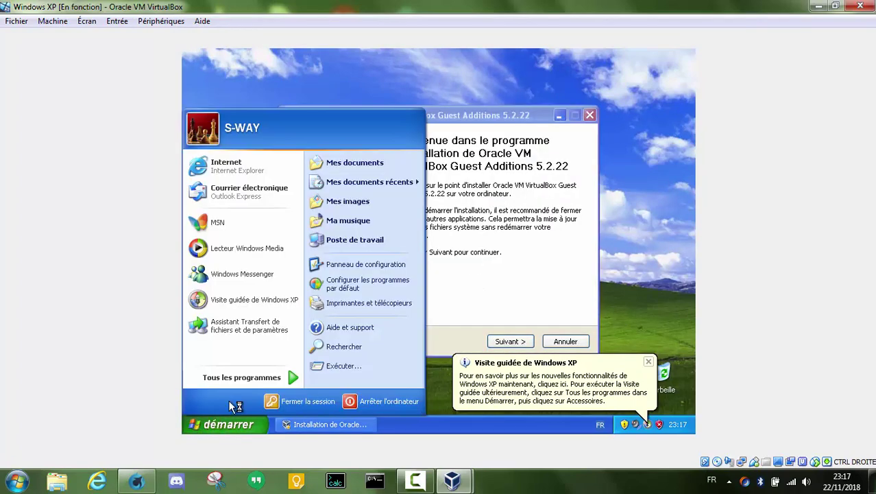
{"action": "left_click", "coordinate": [337, 239]}
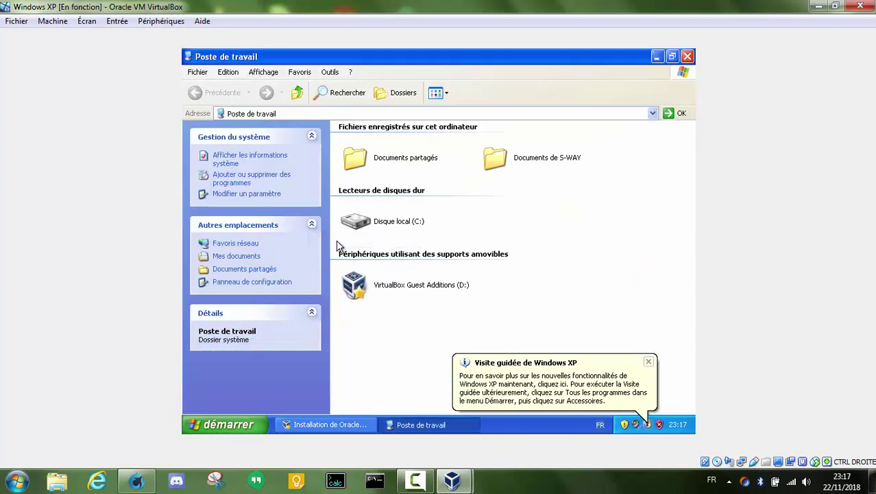
{"action": "left_click", "coordinate": [393, 288]}
{"action": "right_click", "coordinate": [393, 288]}
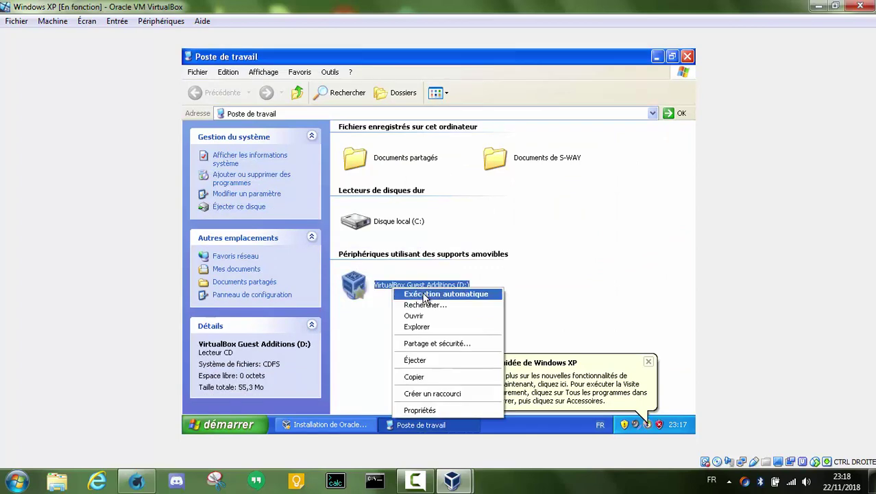
{"action": "left_click", "coordinate": [424, 295]}
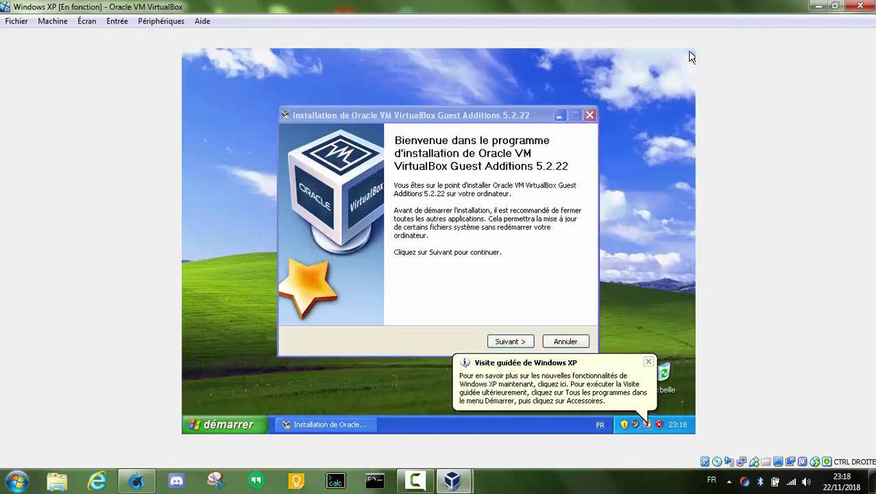
{"action": "left_click", "coordinate": [515, 139]}
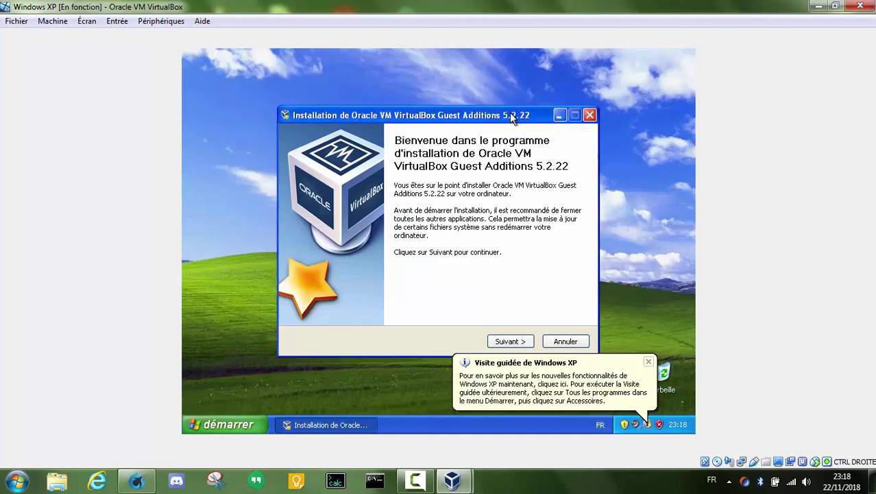
Start installing the Guest Additions with the default installation folder and component selection
{"action": "left_click", "coordinate": [509, 341]}
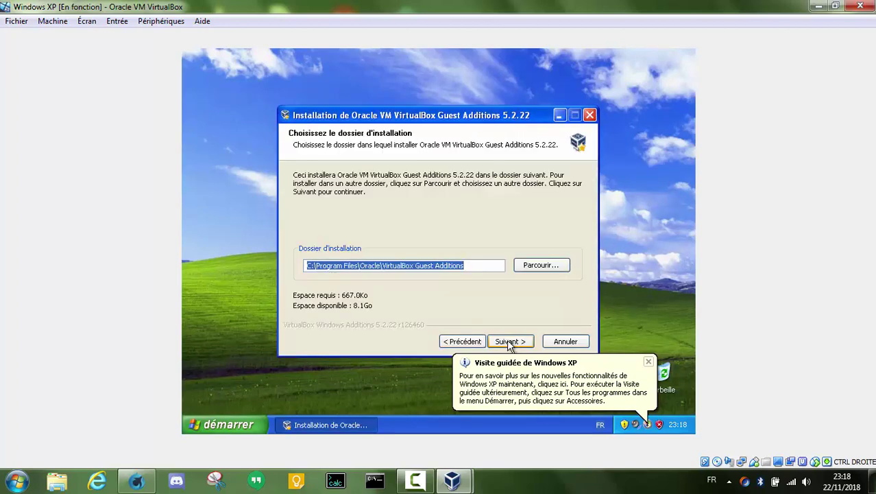
{"action": "left_click", "coordinate": [509, 342]}
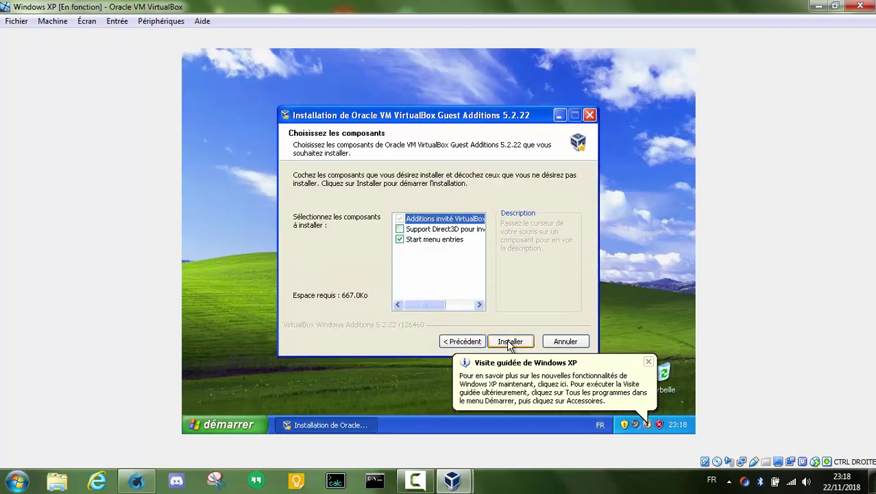
{"action": "left_click", "coordinate": [509, 341]}
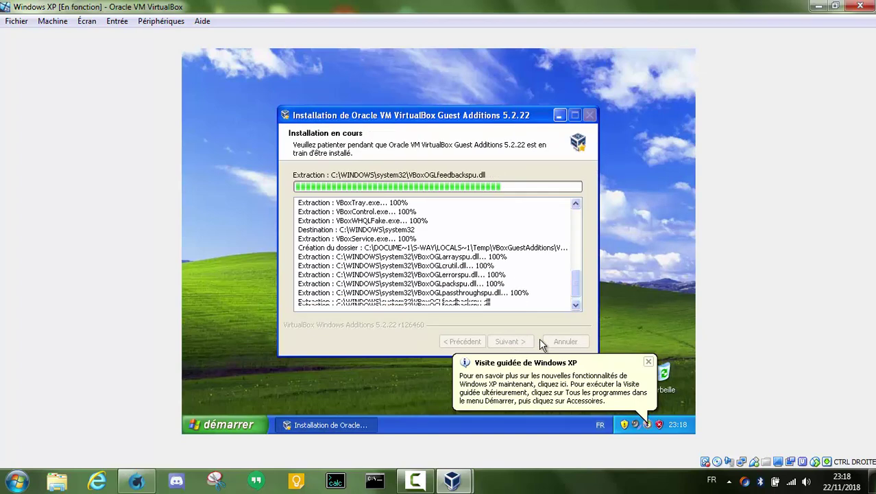
Launch the animated Windows XP guided tour and exit it from its opening page
{"action": "left_click", "coordinate": [576, 376]}
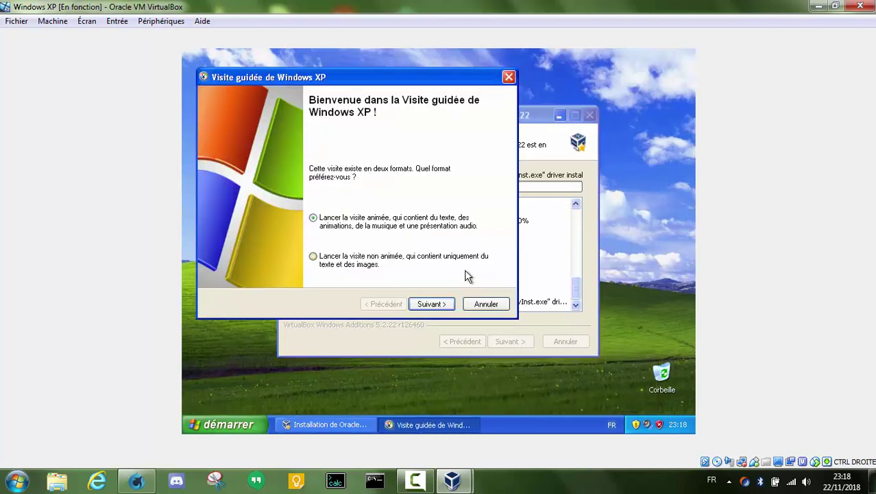
{"action": "left_click", "coordinate": [432, 304]}
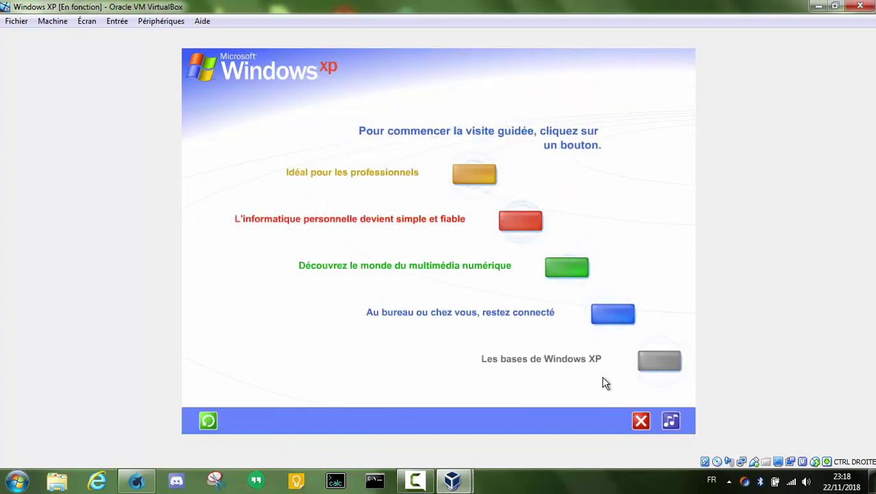
{"action": "left_click", "coordinate": [642, 421]}
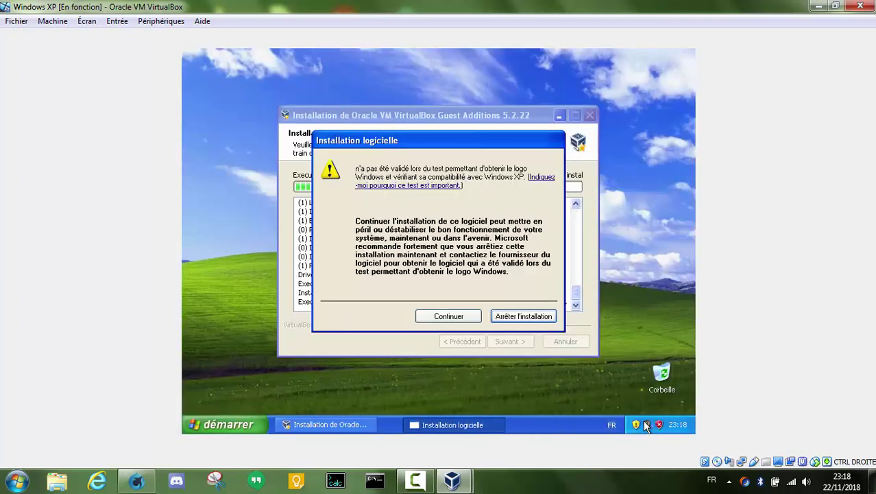
Continue past the software and hardware validation warnings, then finish the Guest Additions installation with an immediate restart
{"action": "left_click_drag", "start_coordinate": [394, 140], "coordinate": [483, 163]}
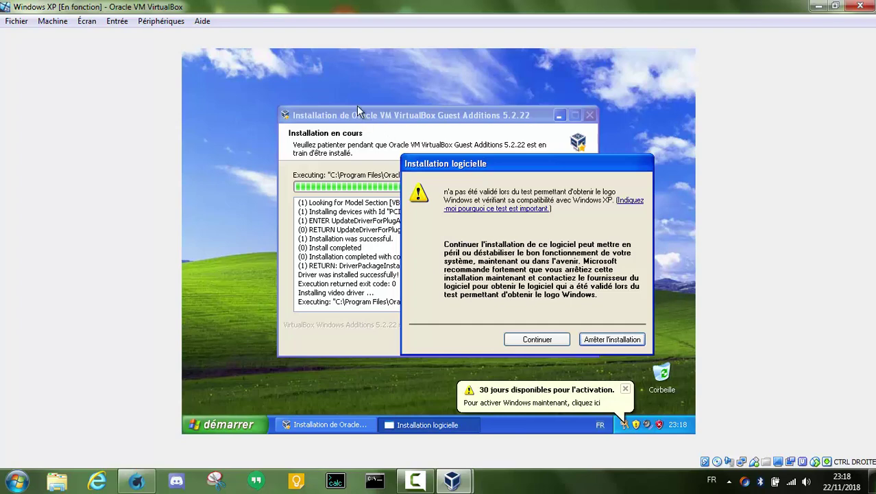
{"action": "left_click", "coordinate": [533, 338]}
{"action": "left_click", "coordinate": [451, 340]}
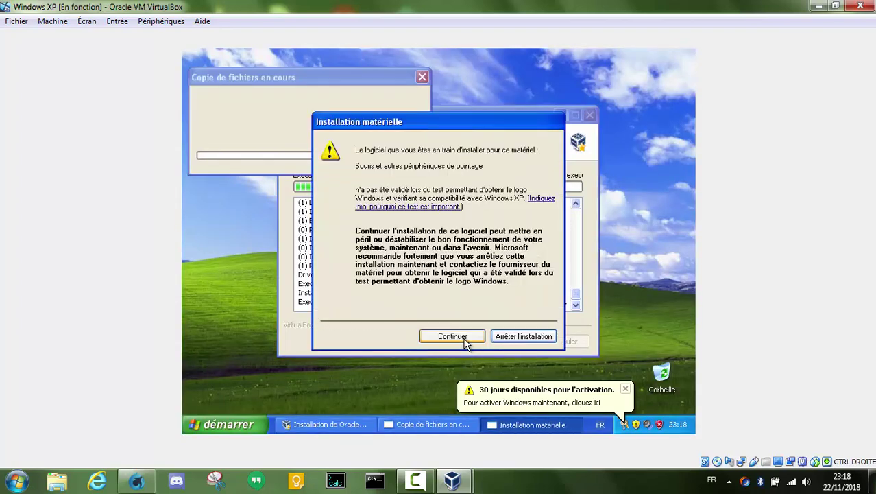
{"action": "left_click", "coordinate": [458, 337]}
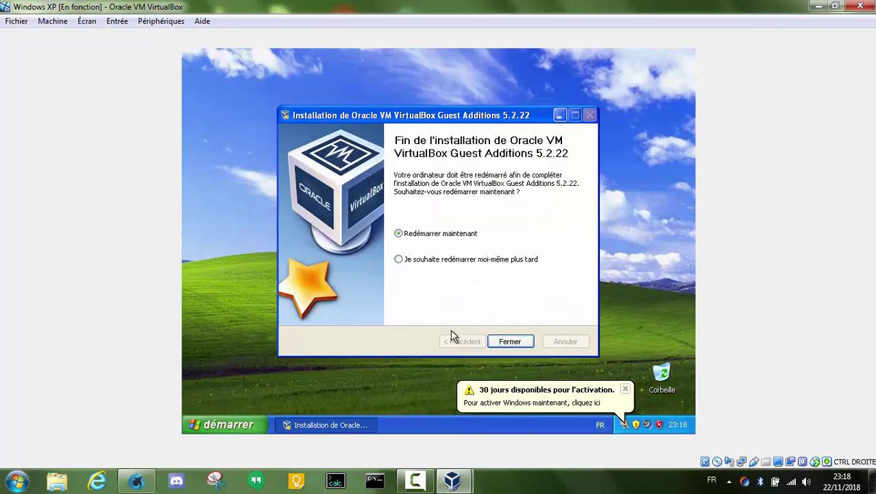
{"action": "left_click", "coordinate": [509, 341]}
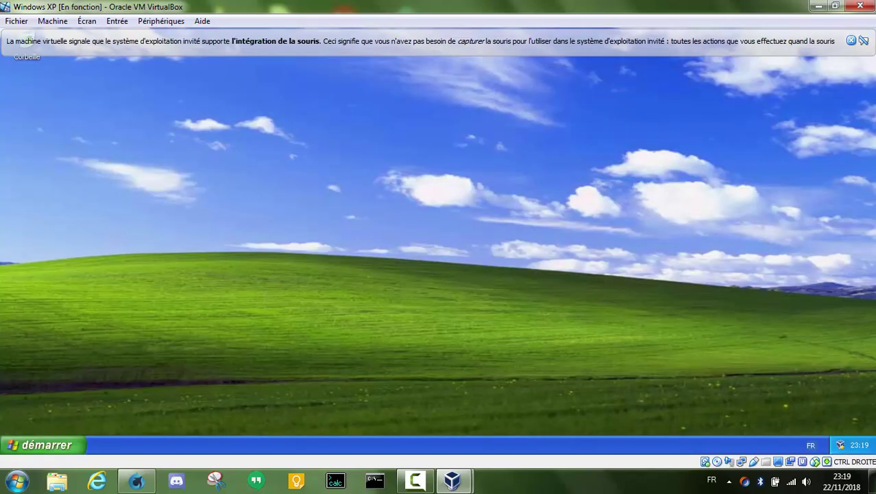
Dismiss the mouse integration message and open Poste de travail in the restarted Windows XP
{"action": "left_click", "coordinate": [851, 40]}
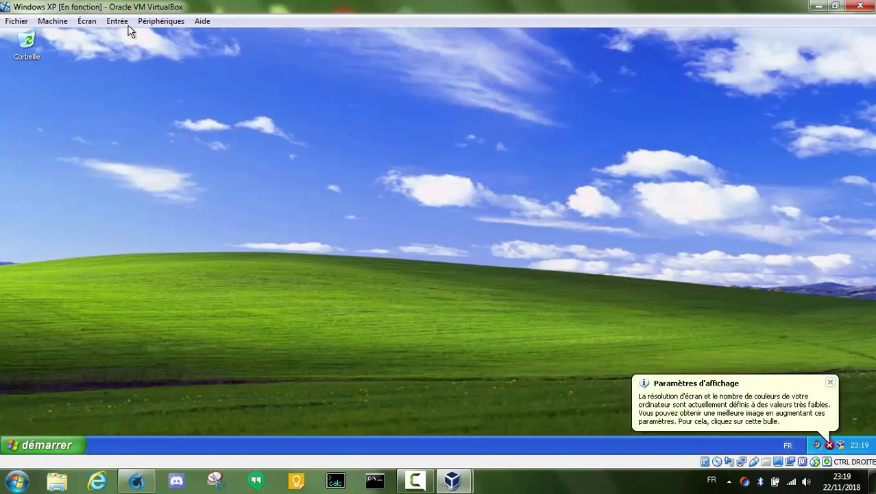
{"action": "left_click", "coordinate": [157, 20]}
{"action": "left_click", "coordinate": [43, 347]}
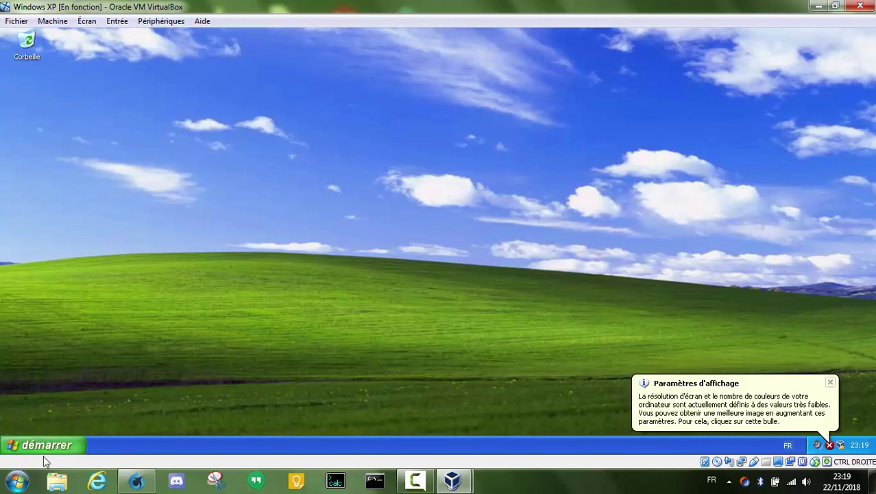
{"action": "left_click", "coordinate": [40, 446]}
{"action": "left_click", "coordinate": [134, 371]}
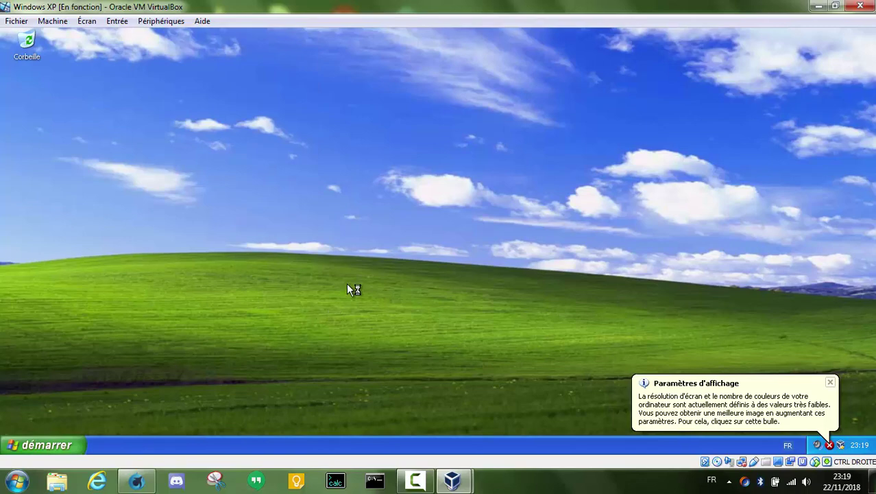
{"action": "left_click", "coordinate": [68, 441]}
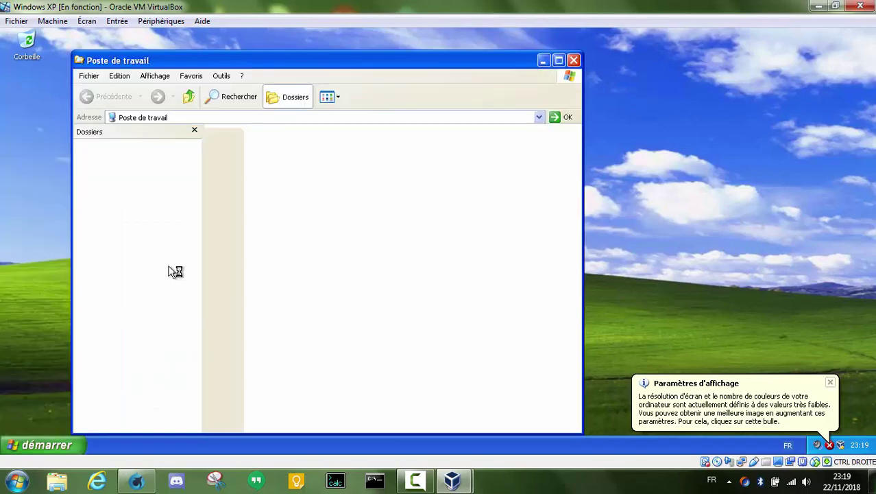
{"action": "left_click", "coordinate": [37, 442]}
{"action": "left_click", "coordinate": [219, 260]}
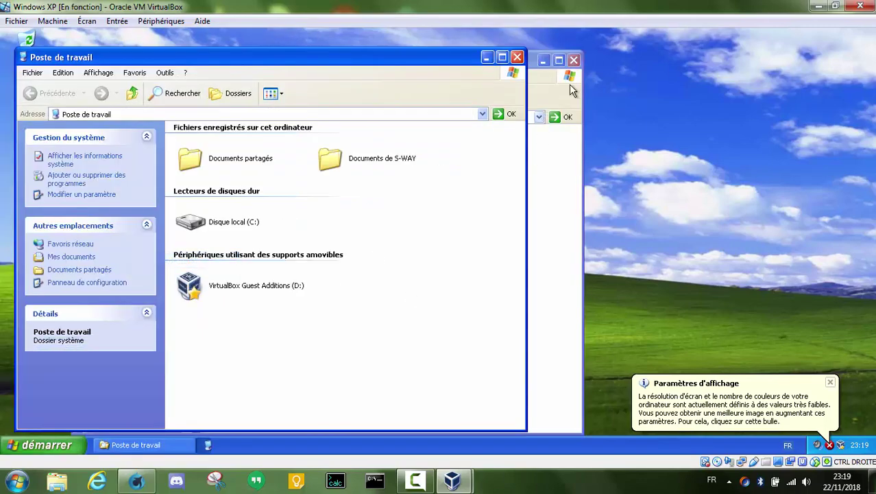
Eject the VirtualBox Guest Additions (D:) disc and close Poste de travail
{"action": "left_click", "coordinate": [260, 284]}
{"action": "right_click", "coordinate": [260, 285]}
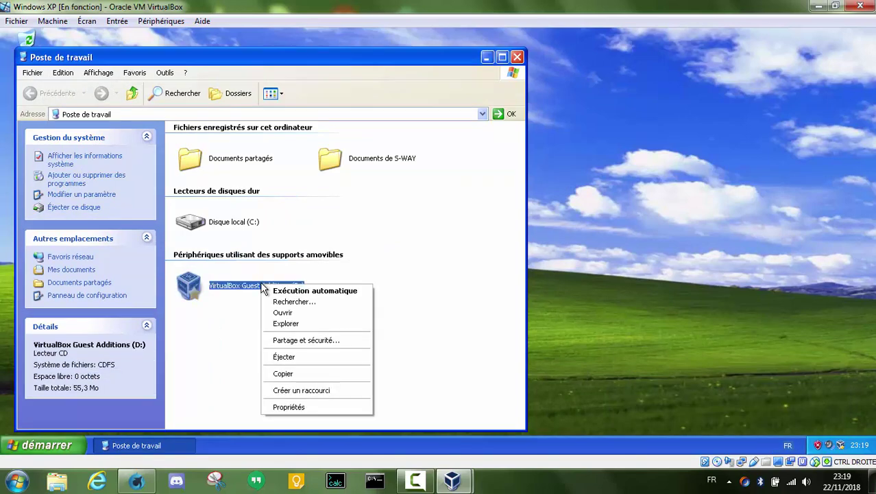
{"action": "left_click", "coordinate": [288, 356]}
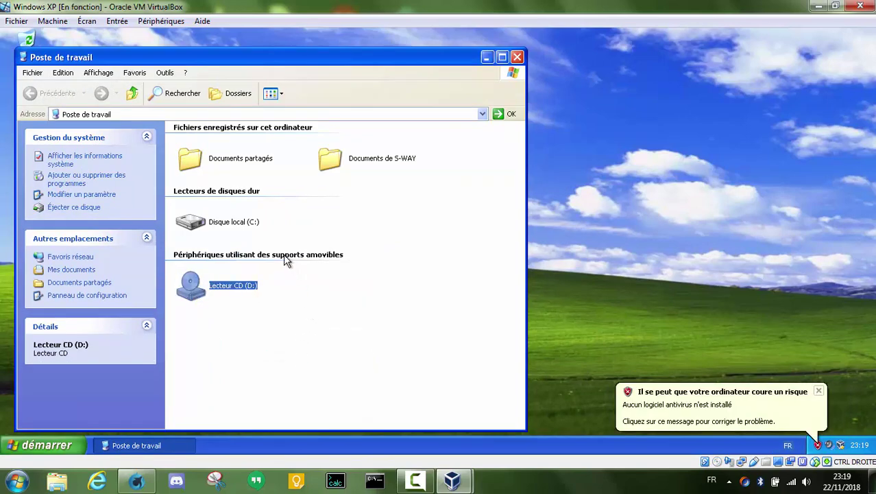
{"action": "left_click", "coordinate": [517, 56]}
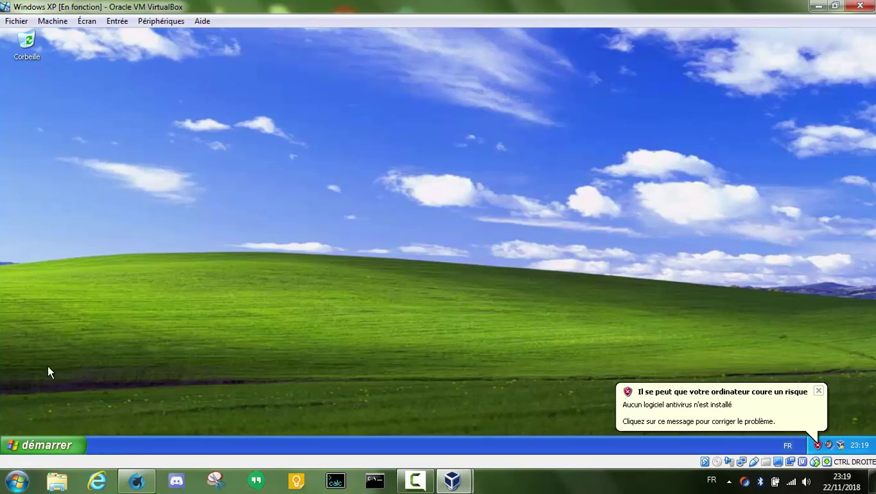
Open the Ma musique folder, move its window across the desktop and close it
{"action": "left_click", "coordinate": [27, 442]}
{"action": "left_click", "coordinate": [186, 243]}
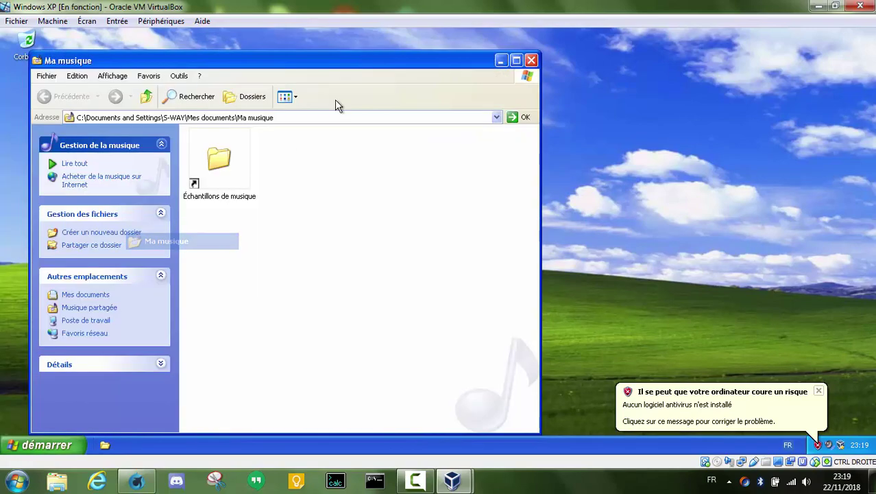
{"action": "left_click_drag", "start_coordinate": [342, 60], "coordinate": [428, 101]}
{"action": "left_click", "coordinate": [578, 106]}
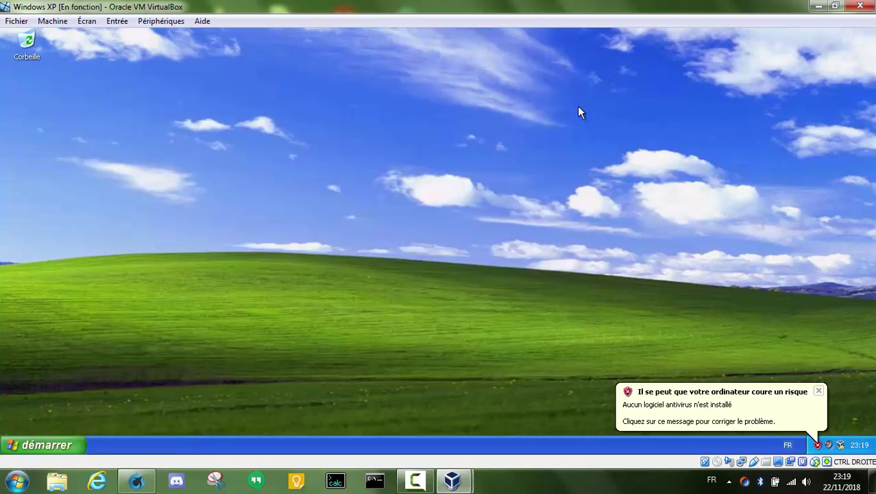
Dismiss the antivirus warning, switch the virtual machine to full screen mode and open the start menu
{"action": "left_click", "coordinate": [819, 392]}
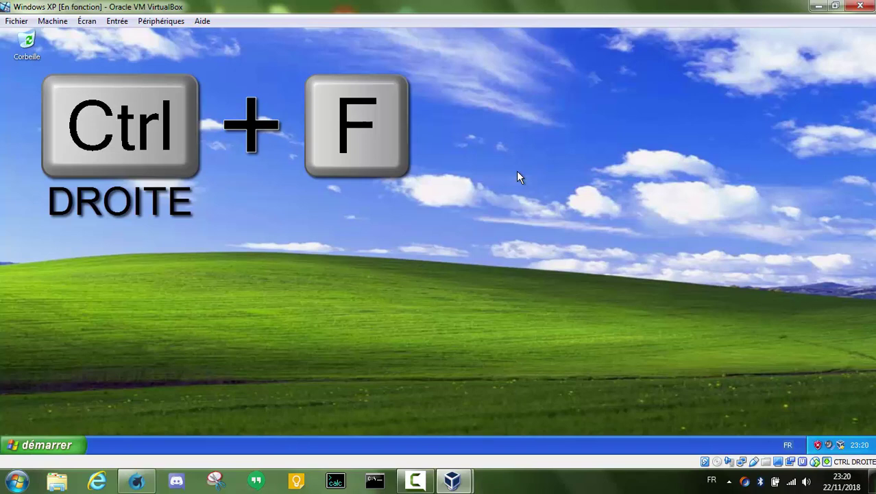
{"action": "key", "text": "ctrl+f"}
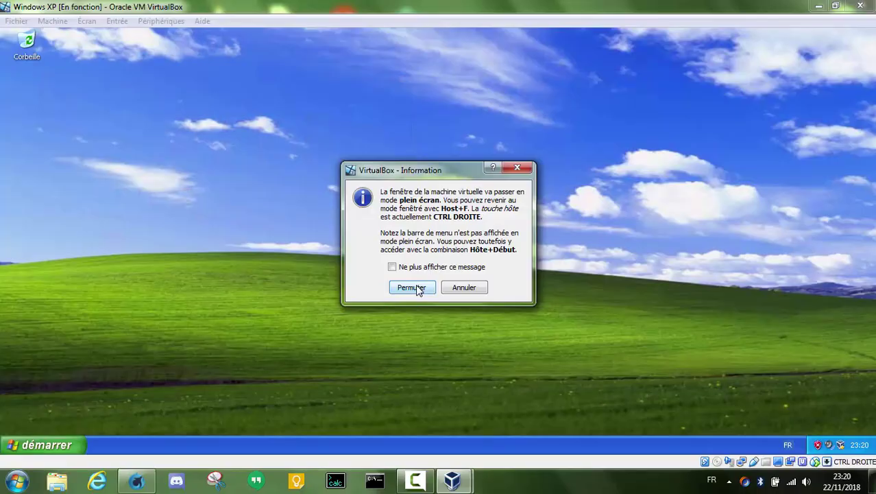
{"action": "left_click", "coordinate": [414, 287]}
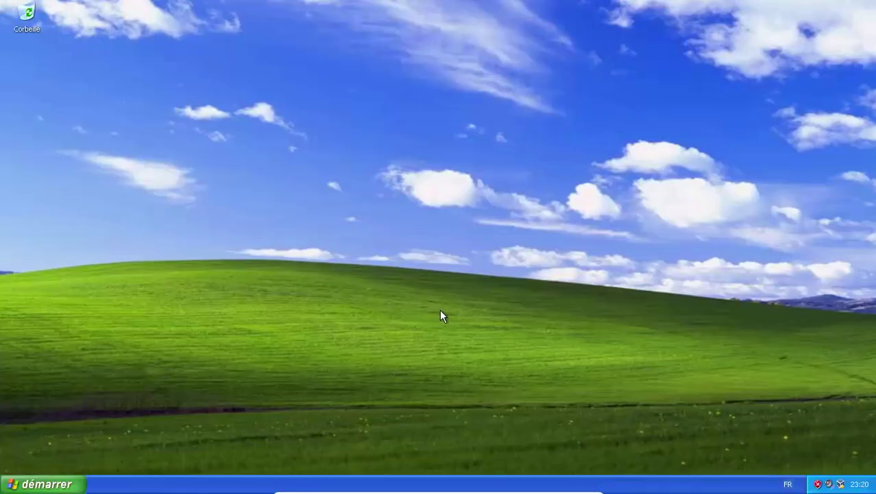
{"action": "left_click", "coordinate": [41, 484]}
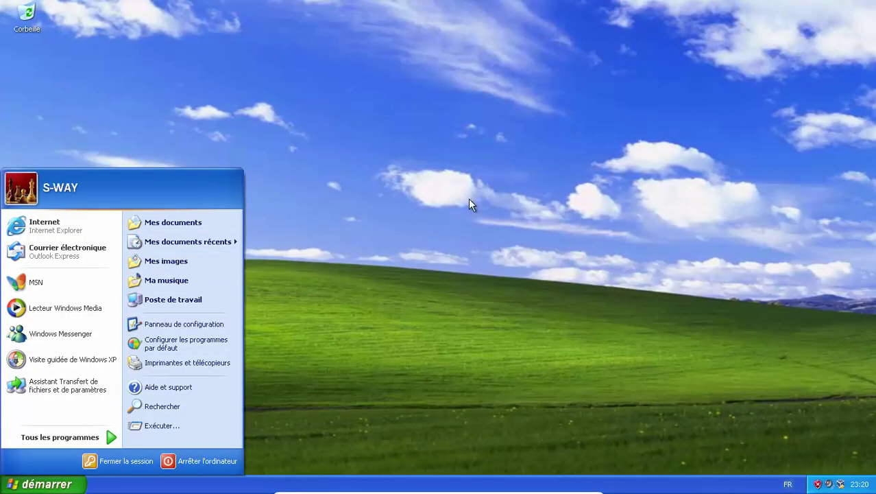
Return the virtual machine to windowed mode, then re-enter full screen with the information message set not to show again
{"action": "key", "text": "ctrl+f"}
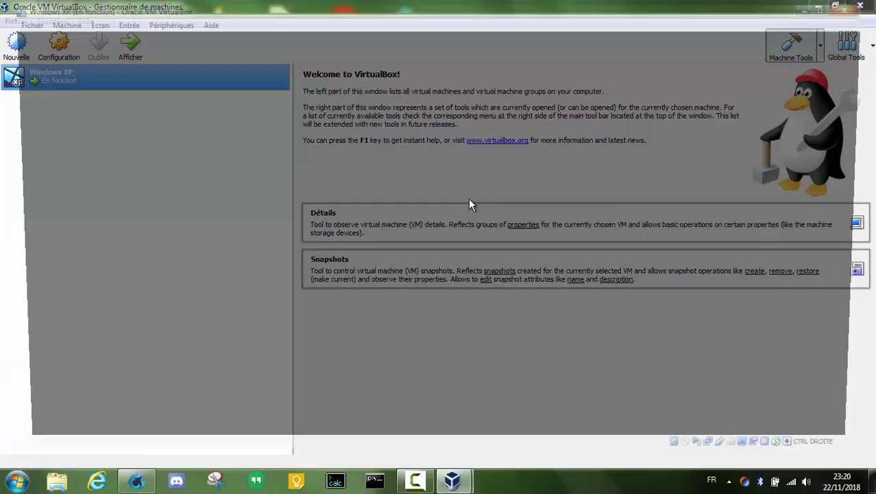
{"action": "key", "text": "ctrl+f"}
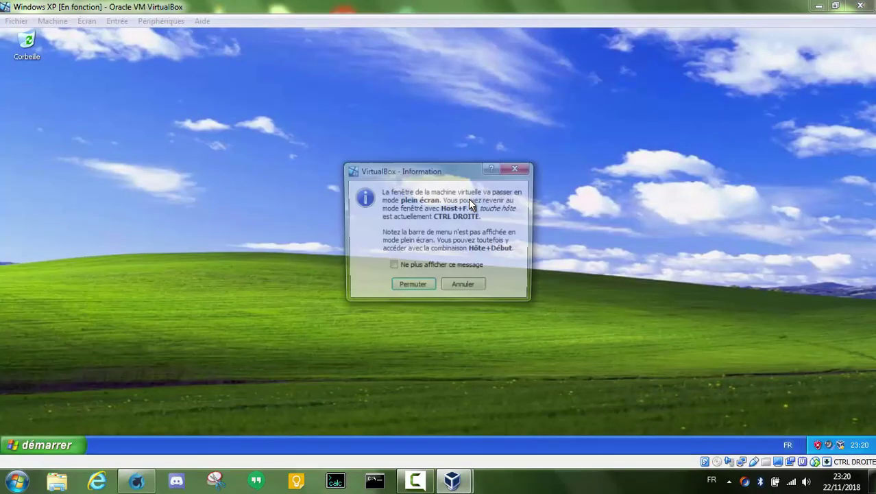
{"action": "left_click", "coordinate": [392, 267]}
{"action": "left_click", "coordinate": [412, 286]}
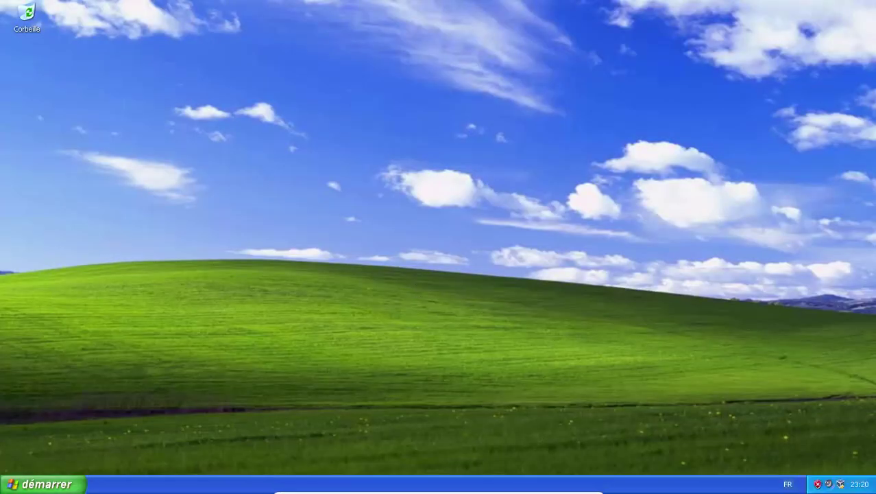
Show the Windows XP start menu in full screen mode
{"action": "left_click", "coordinate": [27, 487]}
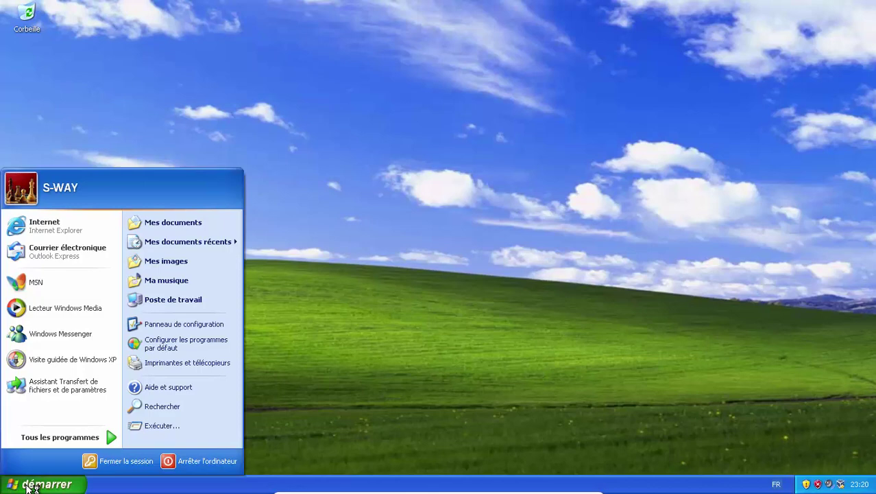
{"action": "left_click", "coordinate": [27, 485]}
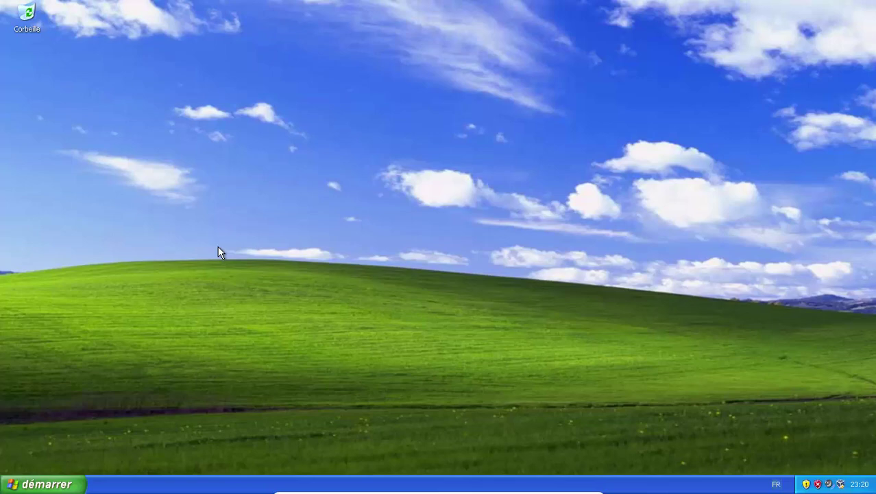
{"action": "left_click", "coordinate": [49, 484]}
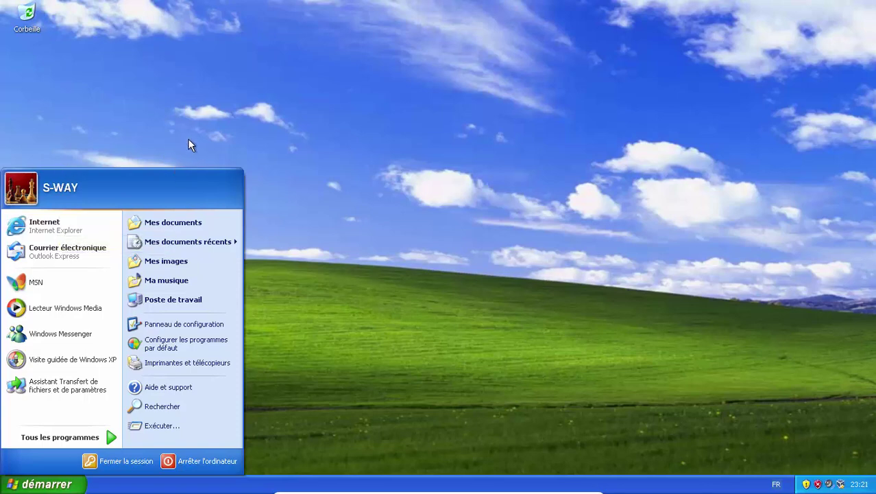
Launch Internet Explorer, try to look up "ftp firefox" from the address field and dismiss the FTP folder error
{"action": "left_click", "coordinate": [68, 227]}
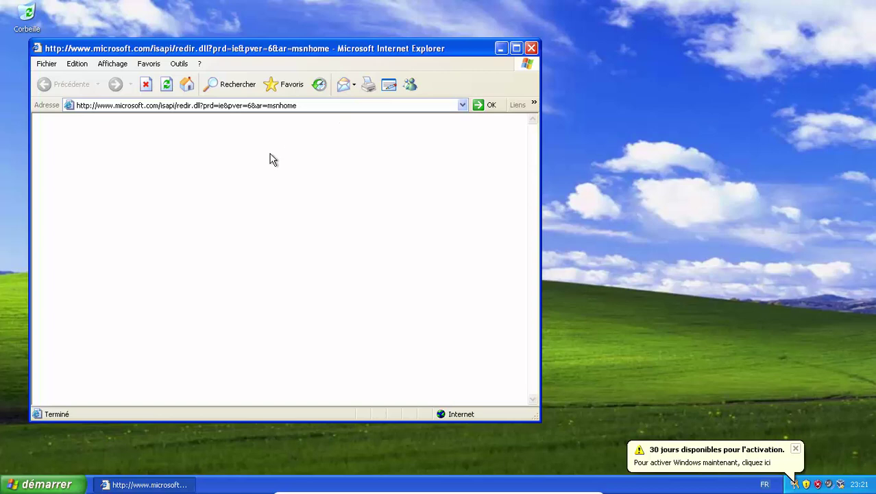
{"action": "left_click", "coordinate": [312, 110]}
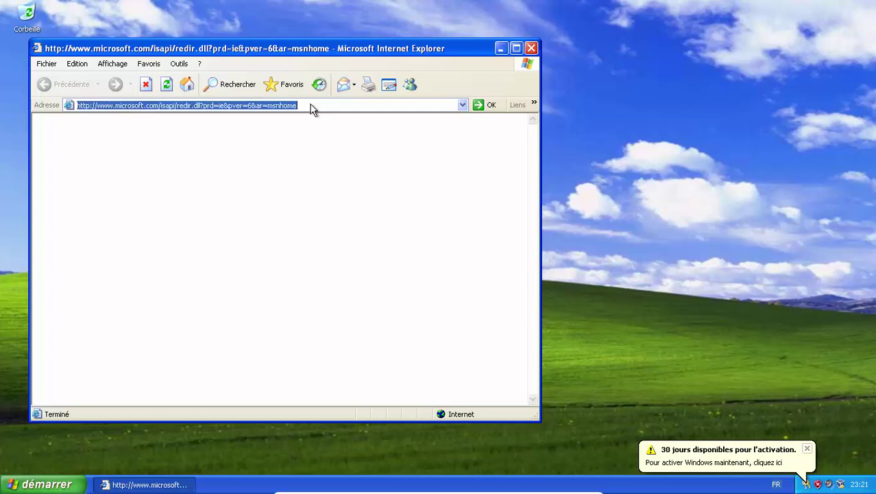
{"action": "key", "text": "Delete"}
{"action": "type", "text": "ftp"}
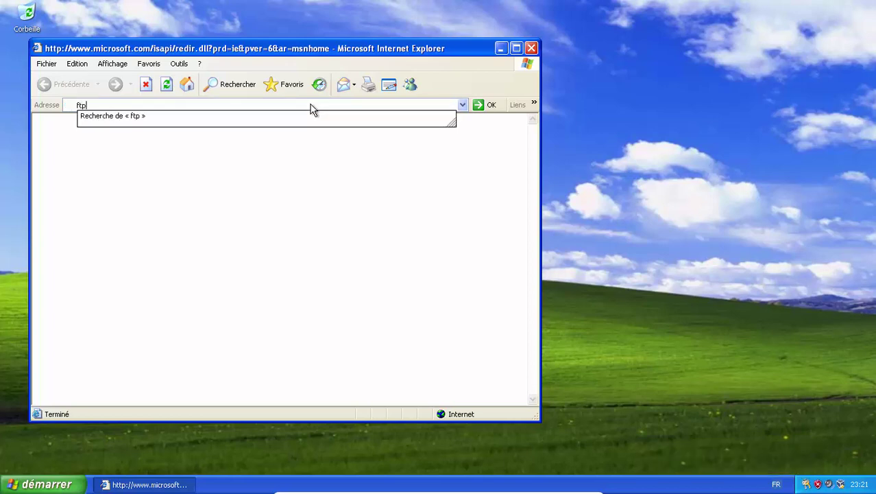
{"action": "type", "text": " firefox"}
{"action": "key", "text": "Return"}
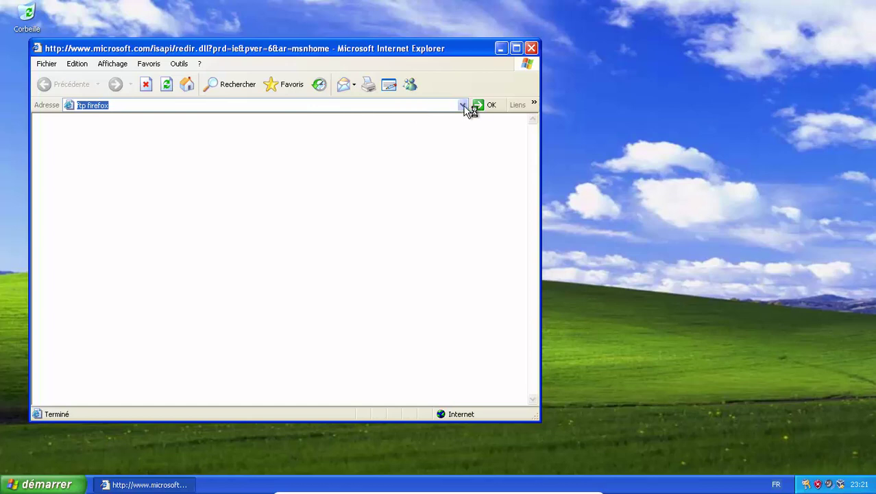
{"action": "left_click", "coordinate": [488, 105]}
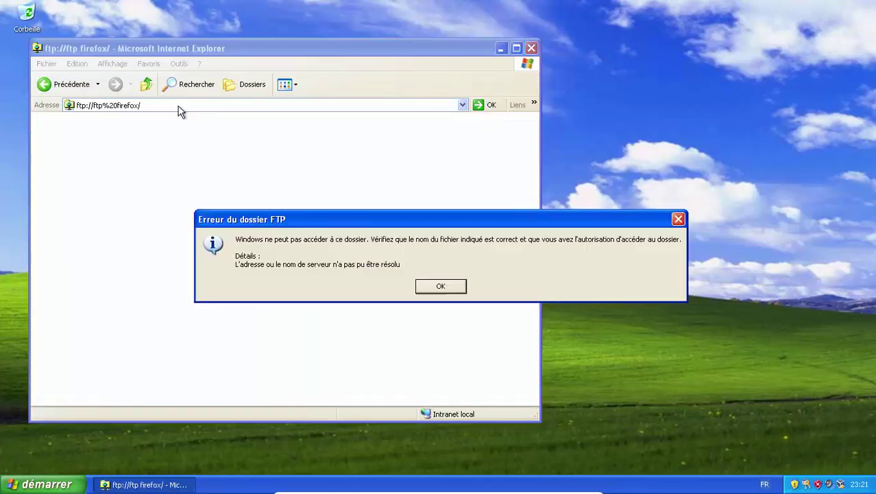
{"action": "left_click", "coordinate": [441, 286]}
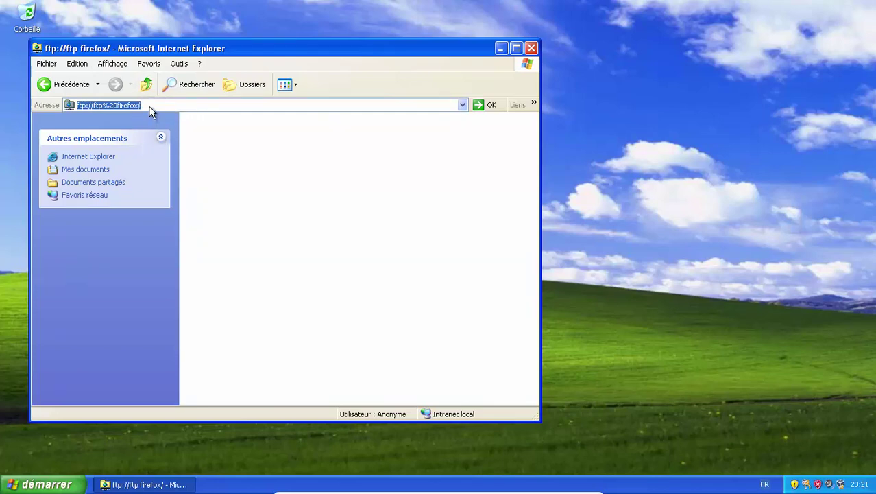
Go to bing.com and maximize the browser window
{"action": "type", "text": "bing?c"}
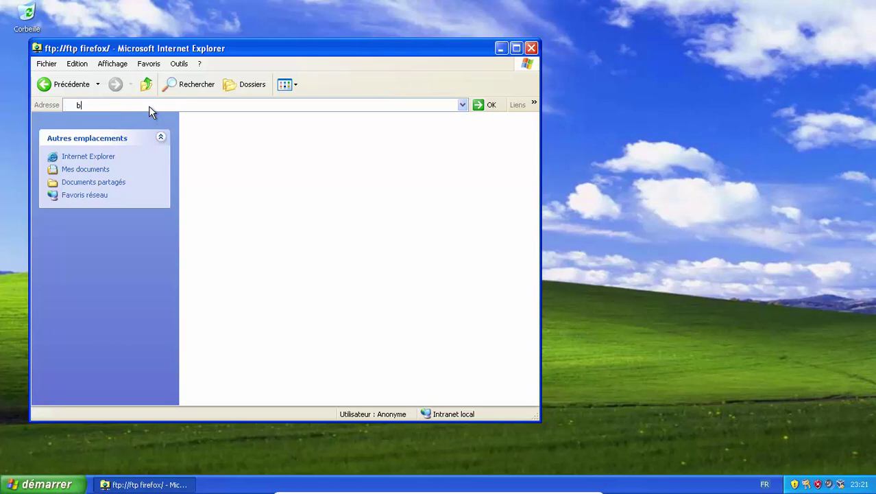
{"action": "key", "text": "BackSpace"}
{"action": "key", "text": "BackSpace"}
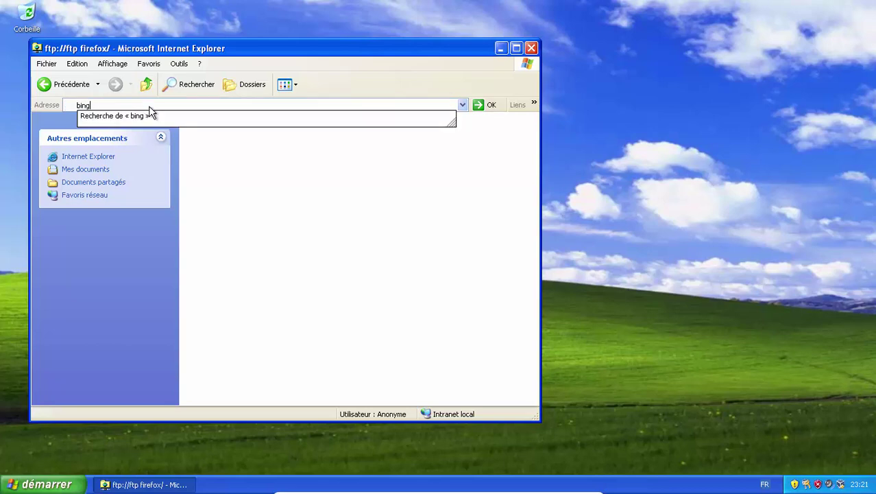
{"action": "type", "text": ".com"}
{"action": "key", "text": "Return"}
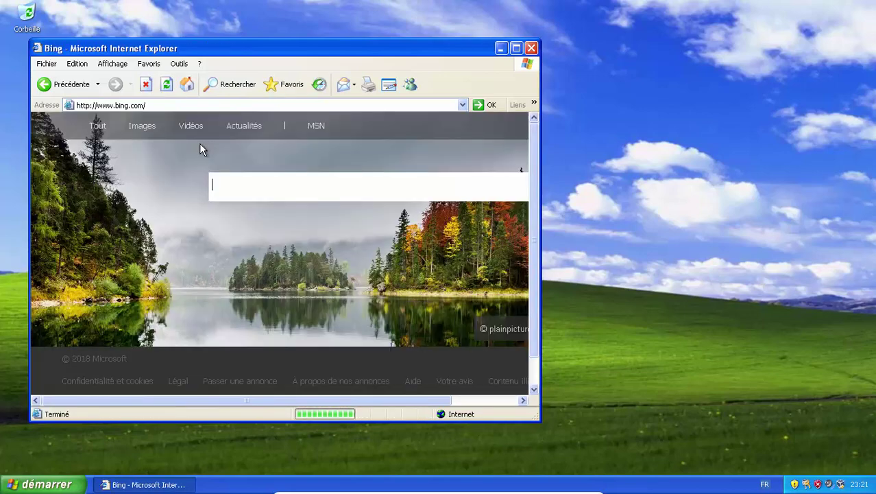
{"action": "left_click", "coordinate": [515, 52]}
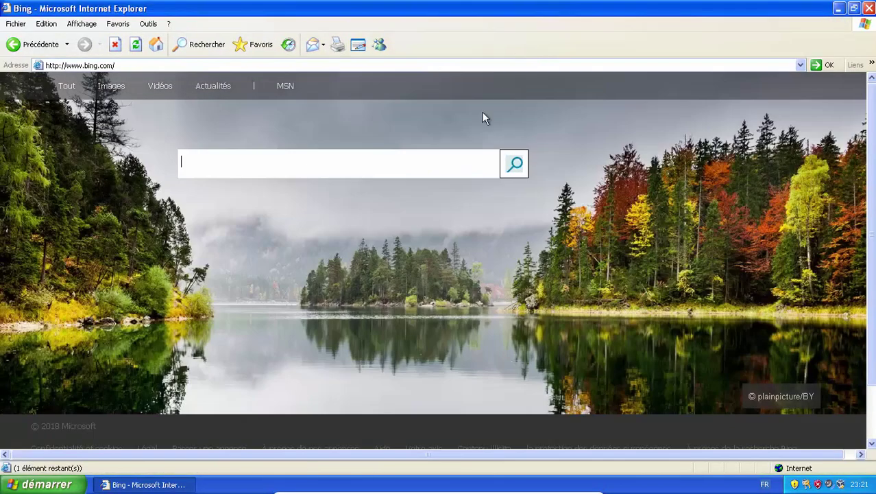
Search Bing for "ftp firefox" and agree to send the information over the Internet
{"action": "type", "text": "ftp fiefo"}
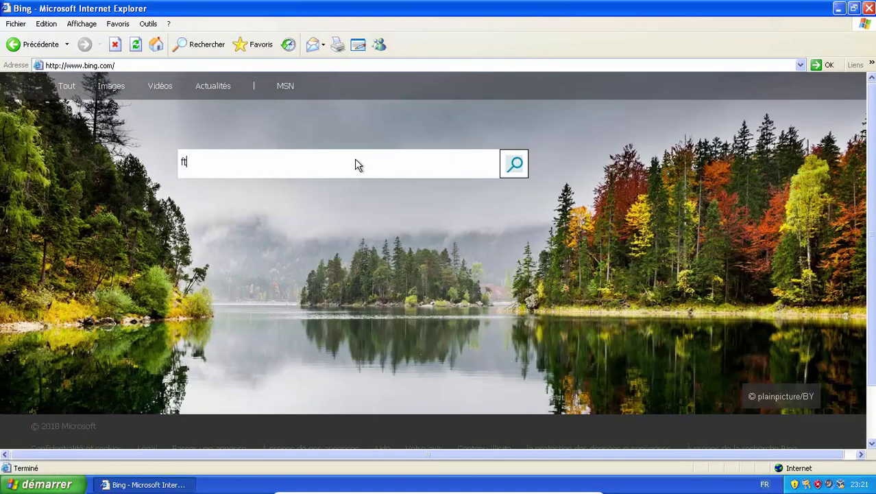
{"action": "key", "text": "BackSpace"}
{"action": "key", "text": "BackSpace"}
{"action": "key", "text": "BackSpace"}
{"action": "key", "text": "BackSpace"}
{"action": "type", "text": "irefox"}
{"action": "key", "text": "Return"}
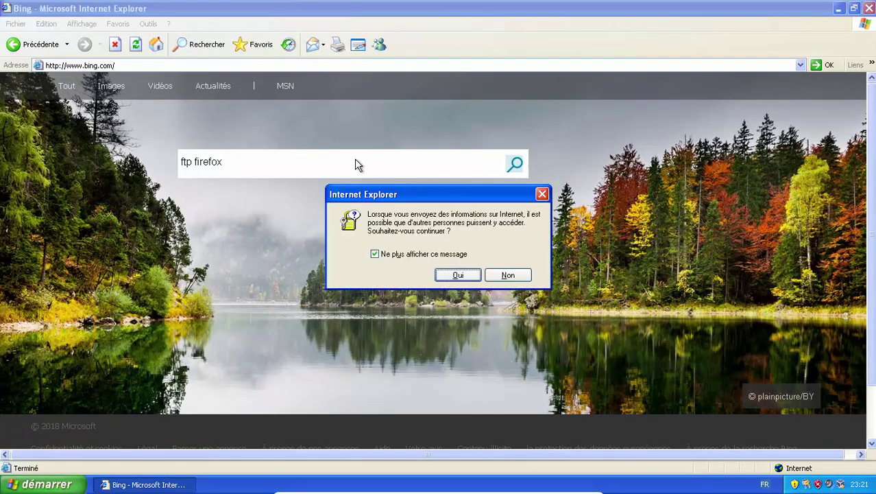
{"action": "left_click", "coordinate": [447, 273]}
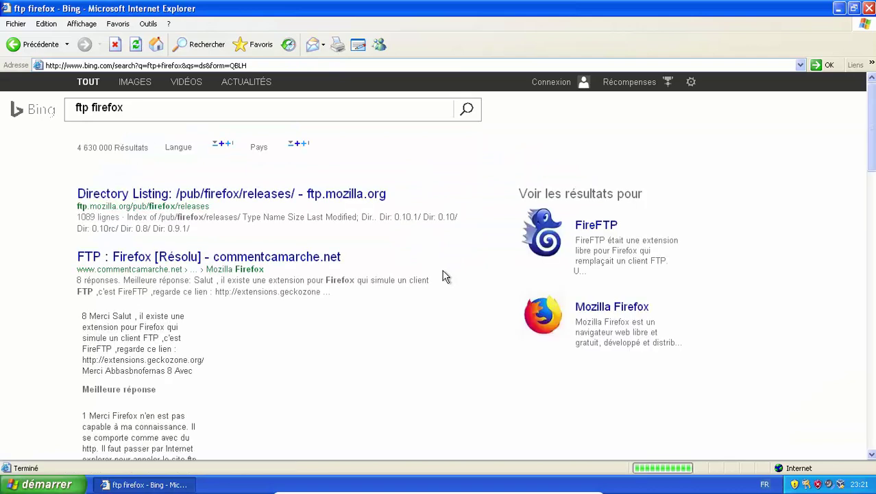
Open the Firefox releases directory on ftp.mozilla.org and go into the 52.9.0esr folder
{"action": "left_click", "coordinate": [283, 201]}
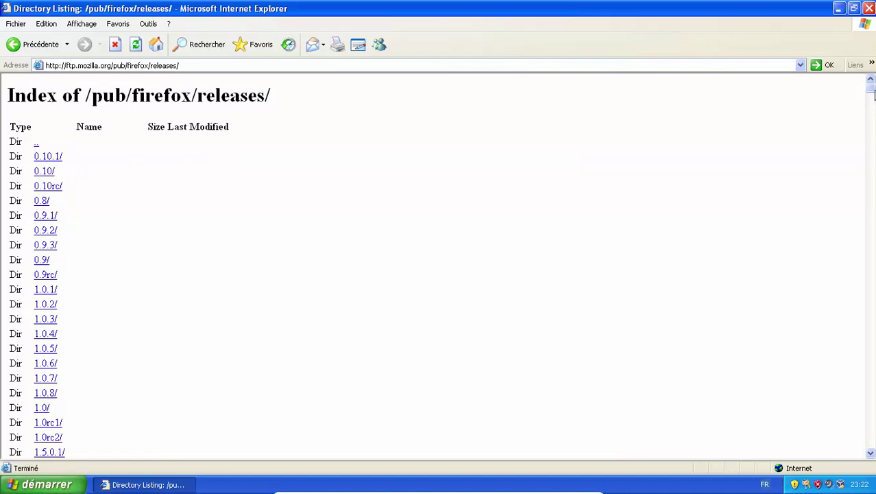
{"action": "left_click_drag", "start_coordinate": [873, 95], "coordinate": [873, 98]}
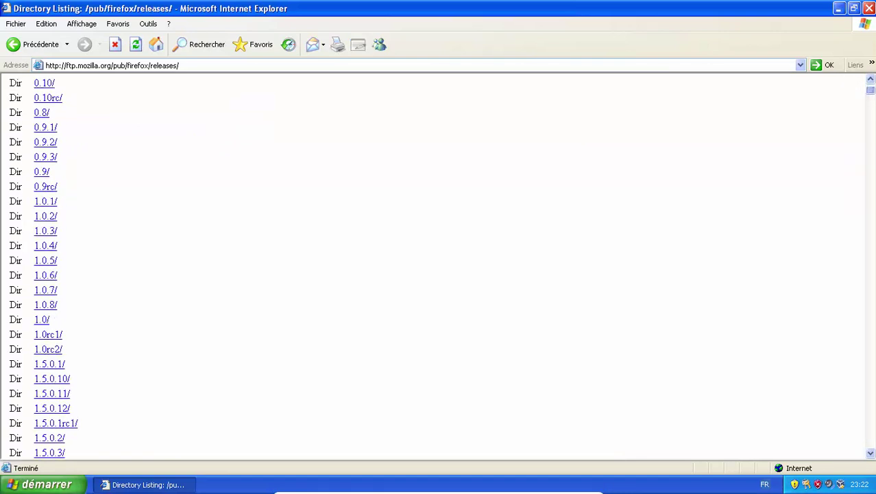
{"action": "left_click_drag", "start_coordinate": [871, 91], "coordinate": [844, 366]}
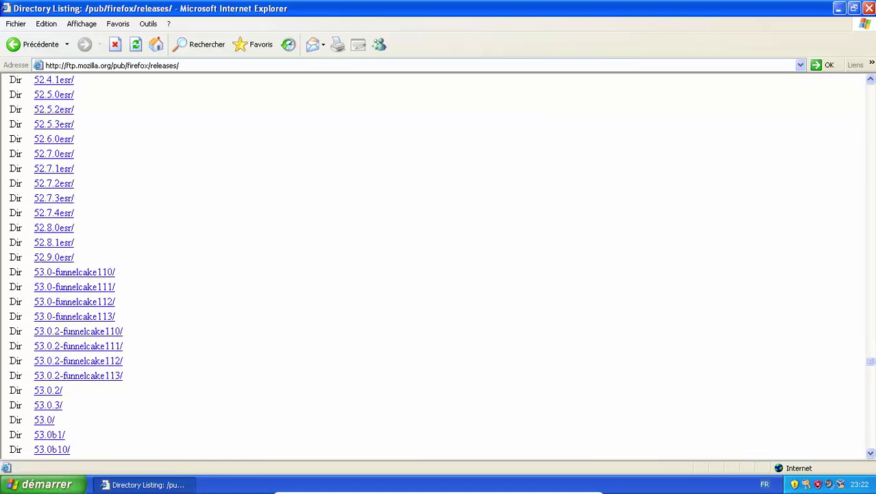
{"action": "left_click_drag", "start_coordinate": [871, 378], "coordinate": [871, 409]}
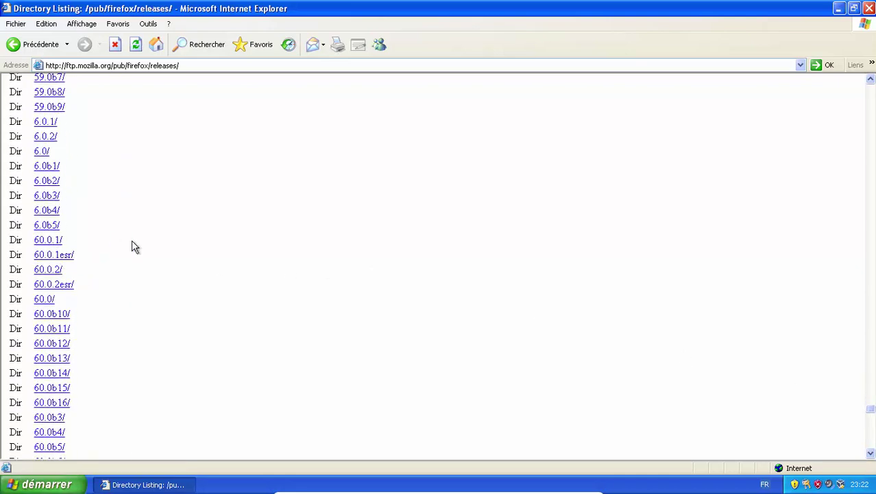
{"action": "scroll", "coordinate": [137, 185], "scroll_direction": "up", "scroll_amount": 15}
{"action": "scroll", "coordinate": [138, 138], "scroll_direction": "up", "scroll_amount": 20}
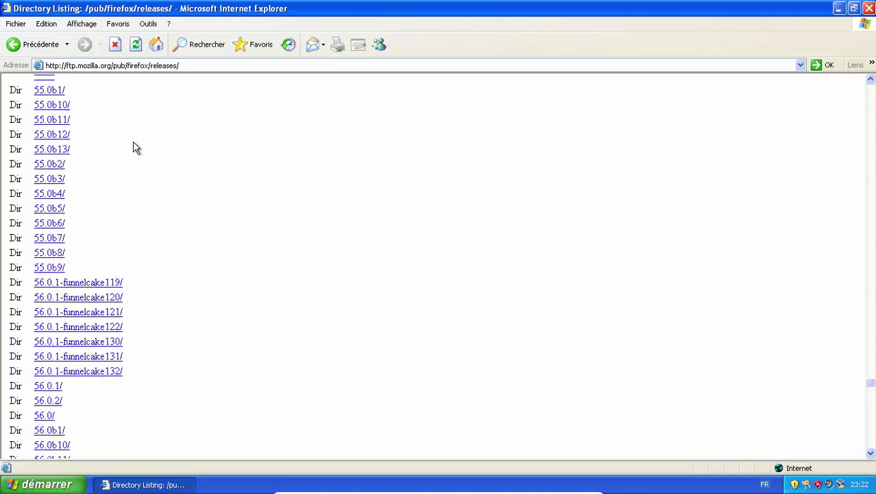
{"action": "scroll", "coordinate": [70, 237], "scroll_direction": "up", "scroll_amount": 2}
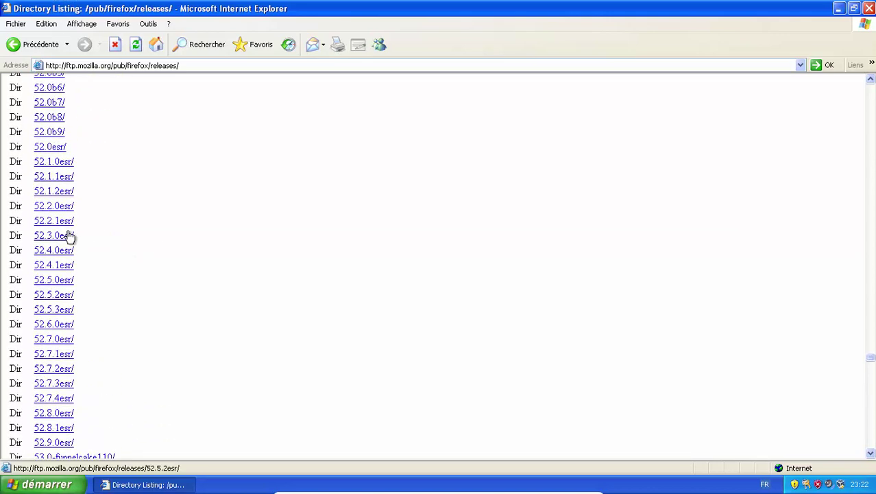
{"action": "scroll", "coordinate": [100, 281], "scroll_direction": "down", "scroll_amount": 4}
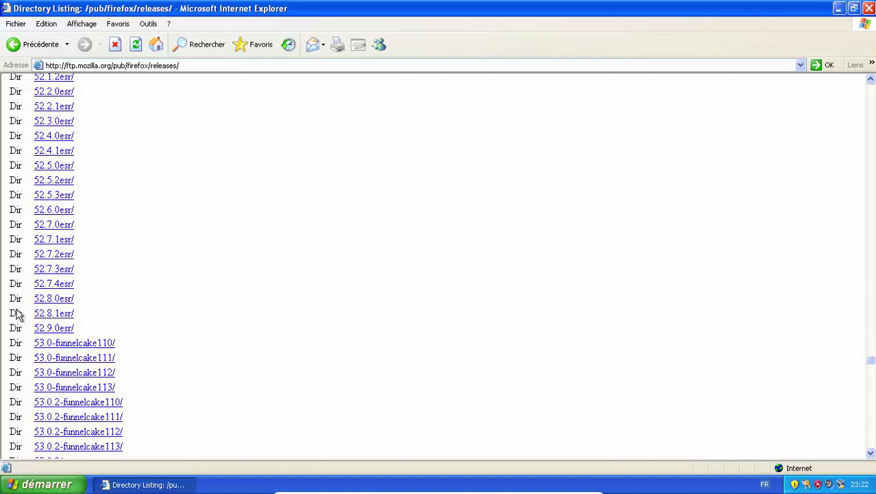
{"action": "left_click", "coordinate": [62, 331]}
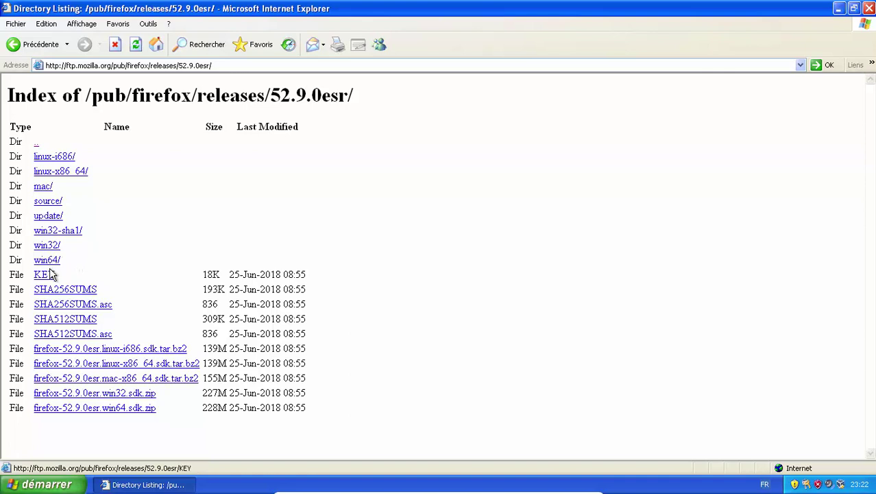
Open the win32 directory of the 52.9.0esr release and go into its French fr folder
{"action": "left_click", "coordinate": [46, 245]}
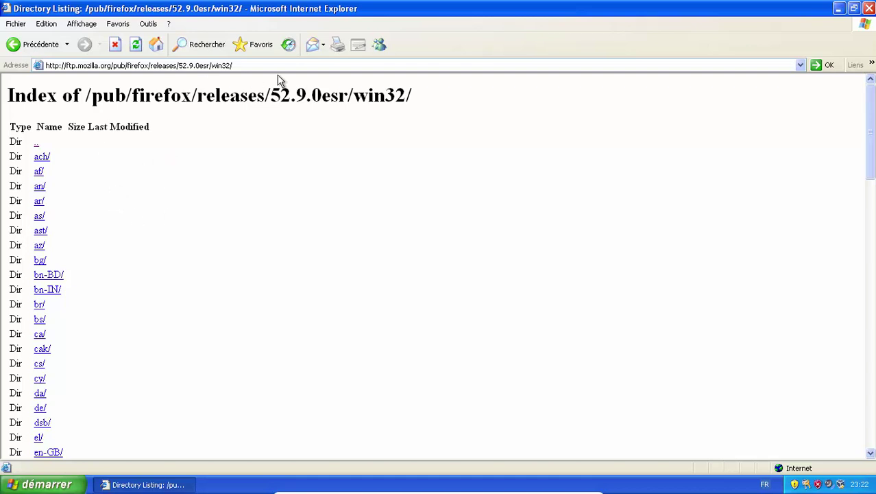
{"action": "scroll", "coordinate": [64, 200], "scroll_direction": "down", "scroll_amount": 2}
{"action": "scroll", "coordinate": [63, 201], "scroll_direction": "down", "scroll_amount": 4}
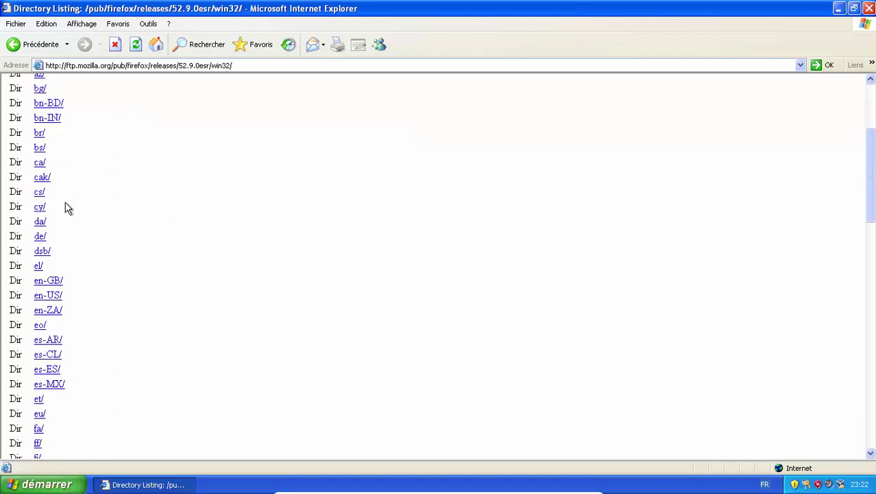
{"action": "scroll", "coordinate": [89, 221], "scroll_direction": "down", "scroll_amount": 4}
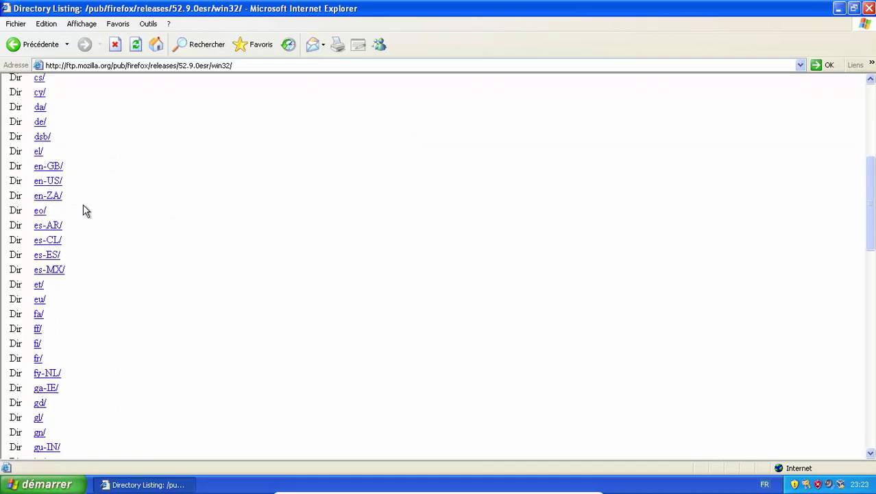
{"action": "scroll", "coordinate": [96, 199], "scroll_direction": "up", "scroll_amount": 4}
{"action": "scroll", "coordinate": [110, 205], "scroll_direction": "down", "scroll_amount": 8}
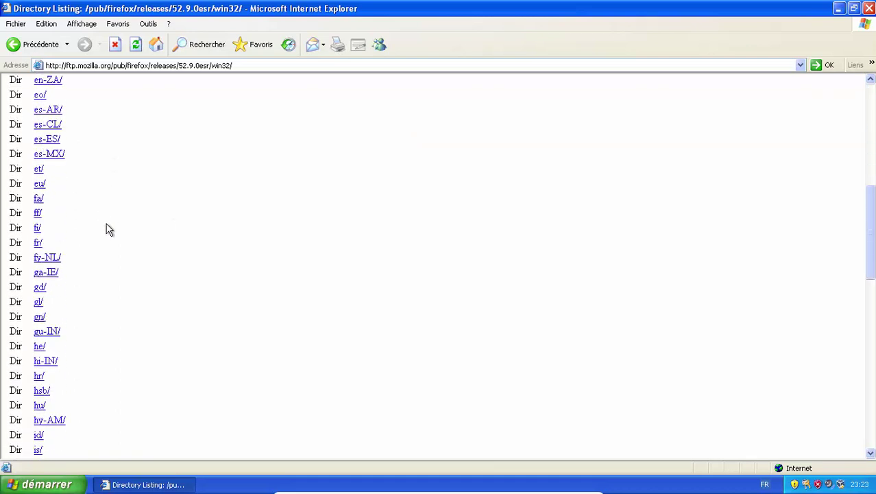
{"action": "left_click", "coordinate": [39, 241]}
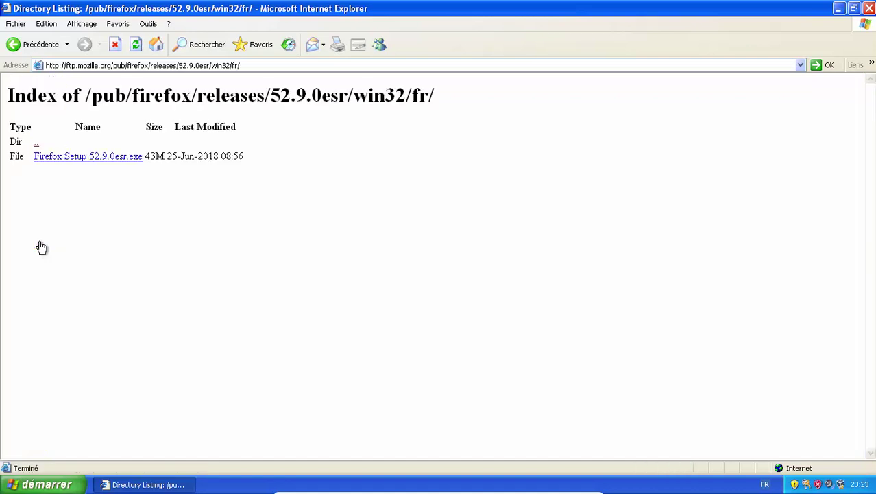
Download Firefox Setup 52.9.0esr.exe and run it directly, accepting the security warning from the publisher check
{"action": "left_click", "coordinate": [103, 159]}
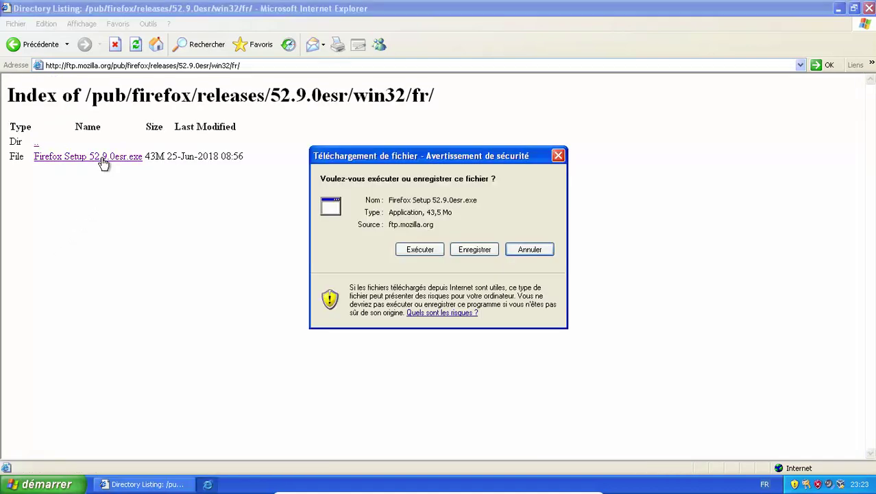
{"action": "left_click", "coordinate": [423, 249]}
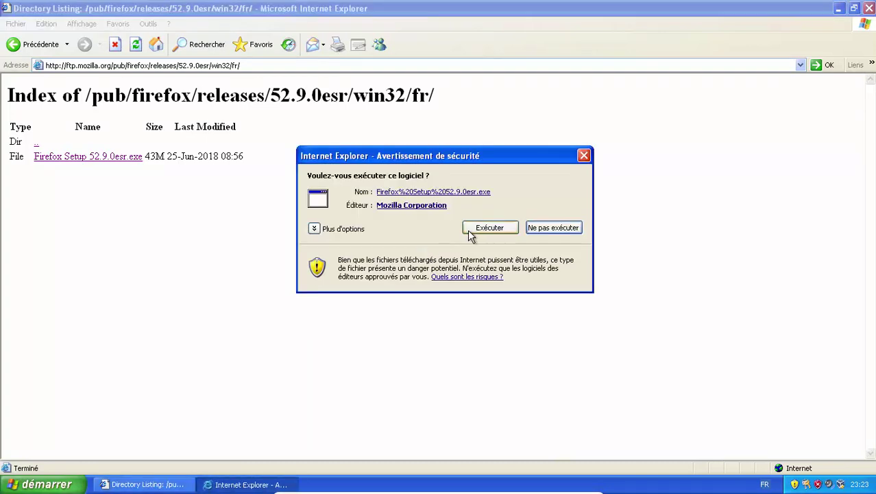
{"action": "left_click", "coordinate": [480, 230]}
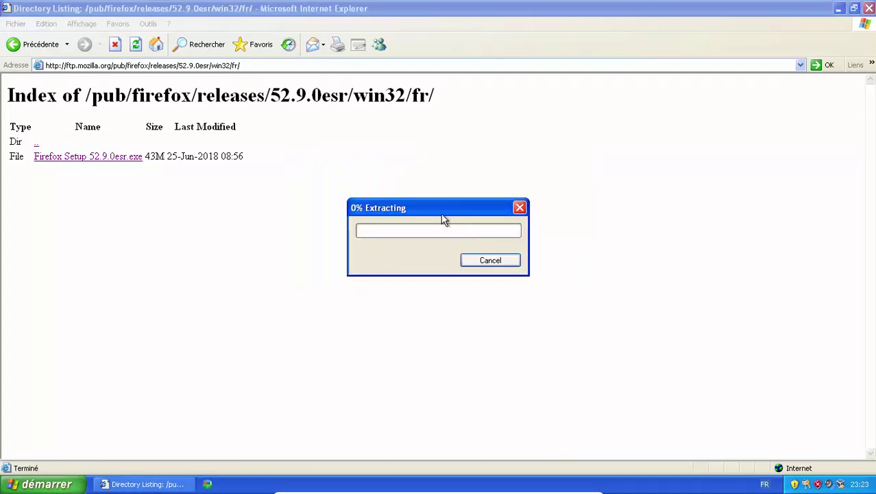
{"action": "left_click_drag", "start_coordinate": [443, 215], "coordinate": [468, 200]}
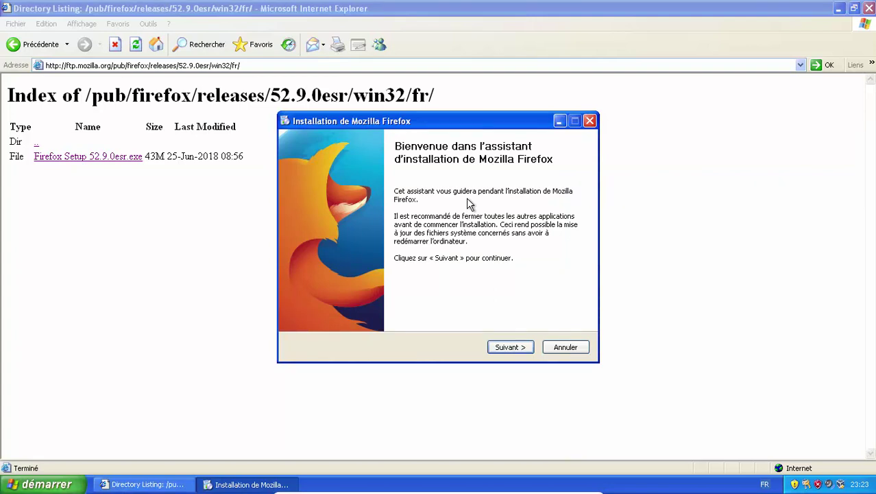
Install Firefox with the Standard type as default browser, finish the wizard with Lancer Firefox enabled and close Internet Explorer
{"action": "left_click", "coordinate": [524, 350]}
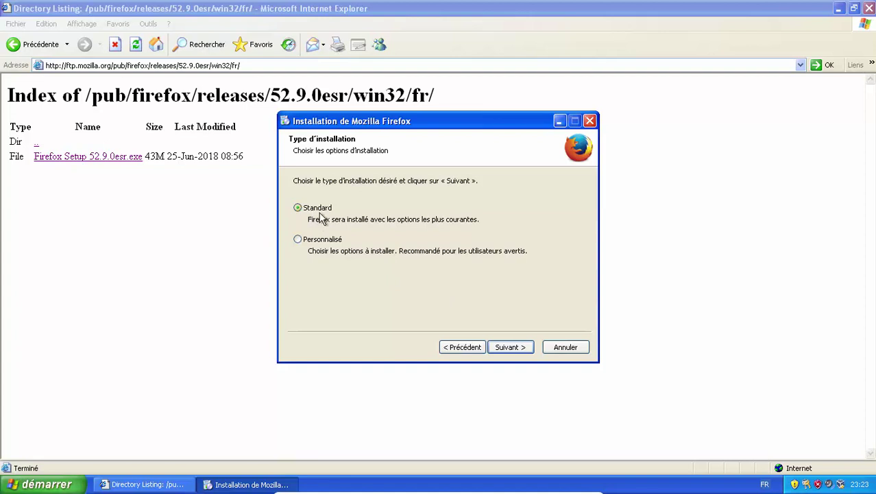
{"action": "left_click", "coordinate": [511, 350]}
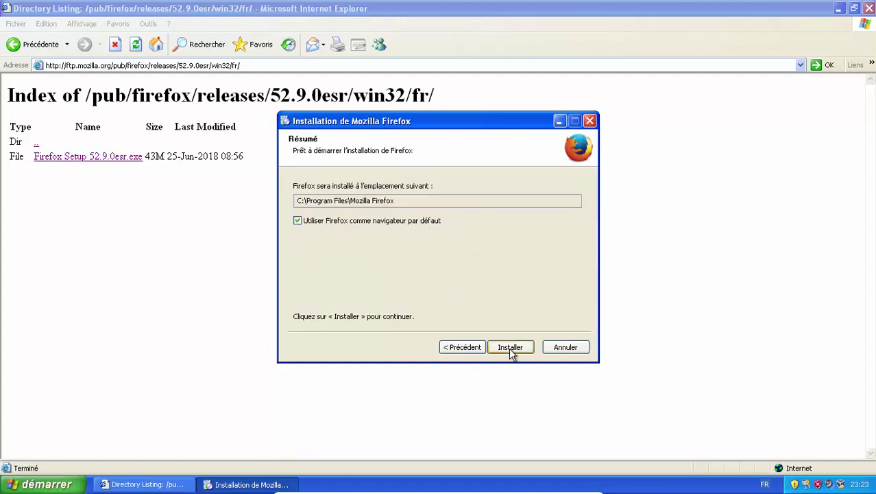
{"action": "left_click", "coordinate": [509, 348]}
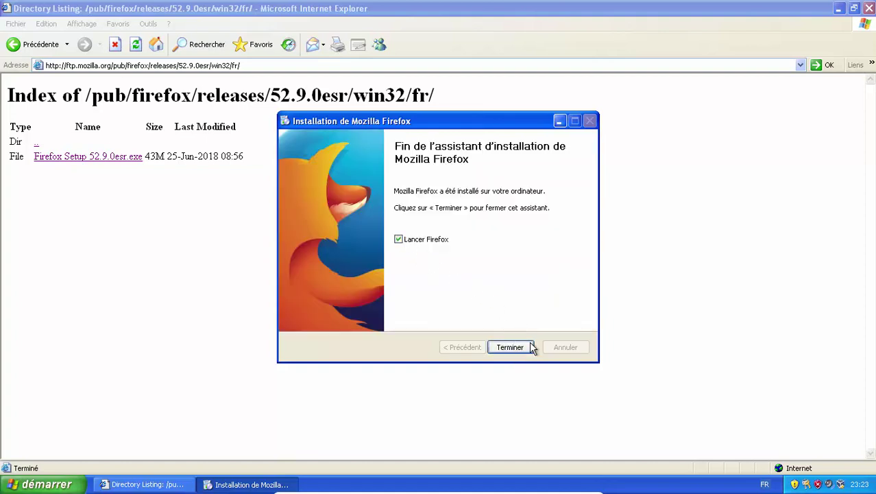
{"action": "left_click", "coordinate": [531, 348]}
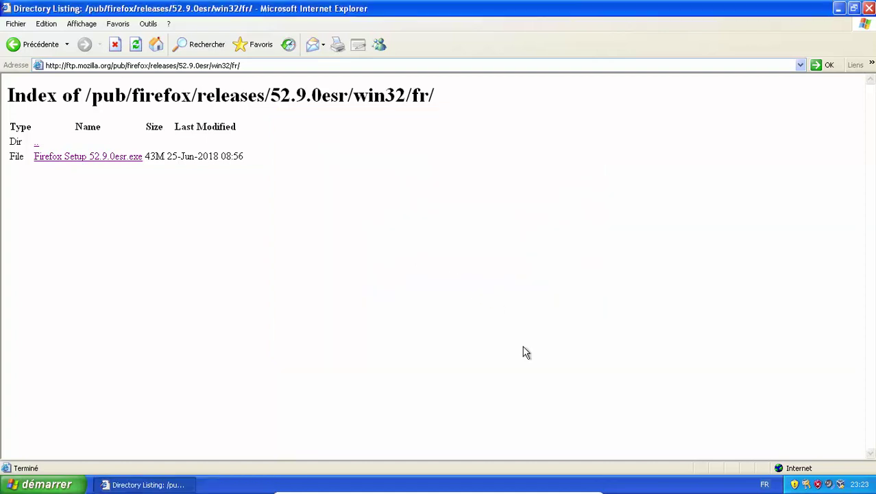
{"action": "left_click", "coordinate": [869, 9]}
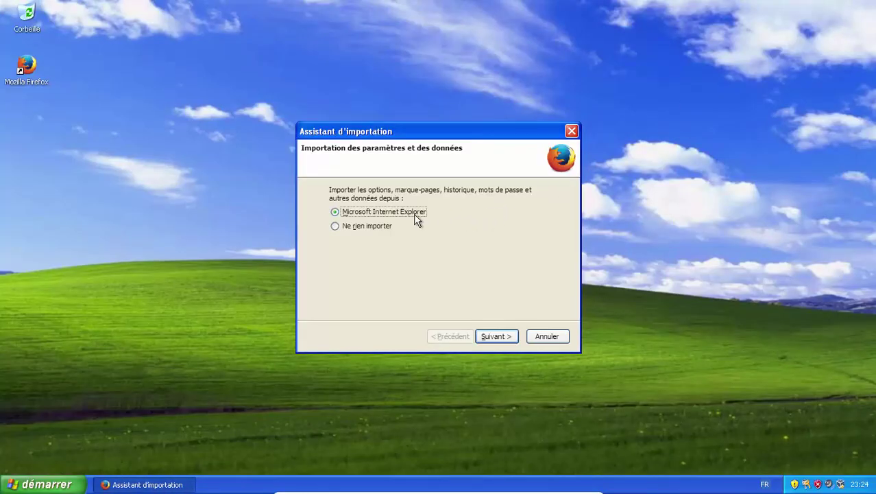
Finish the Firefox import wizard with Ne rien importer and close the extra Mozilla start page tab
{"action": "left_click", "coordinate": [378, 226]}
{"action": "left_click", "coordinate": [497, 336]}
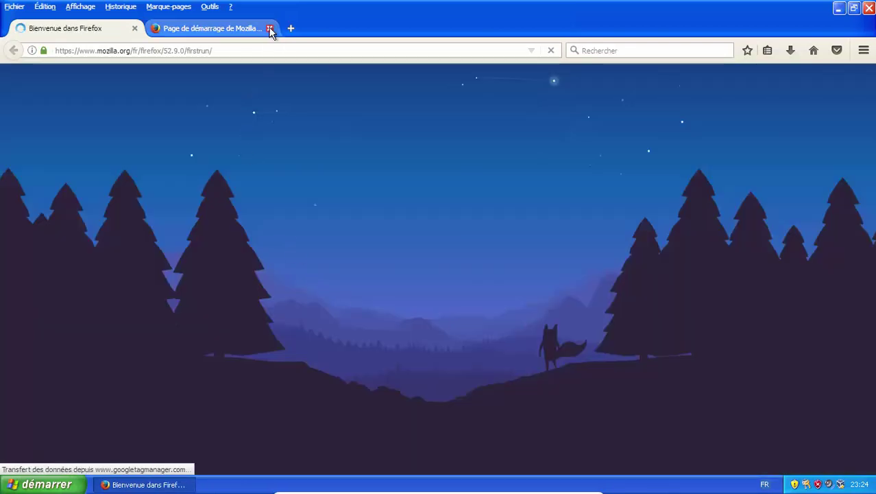
{"action": "left_click", "coordinate": [271, 30]}
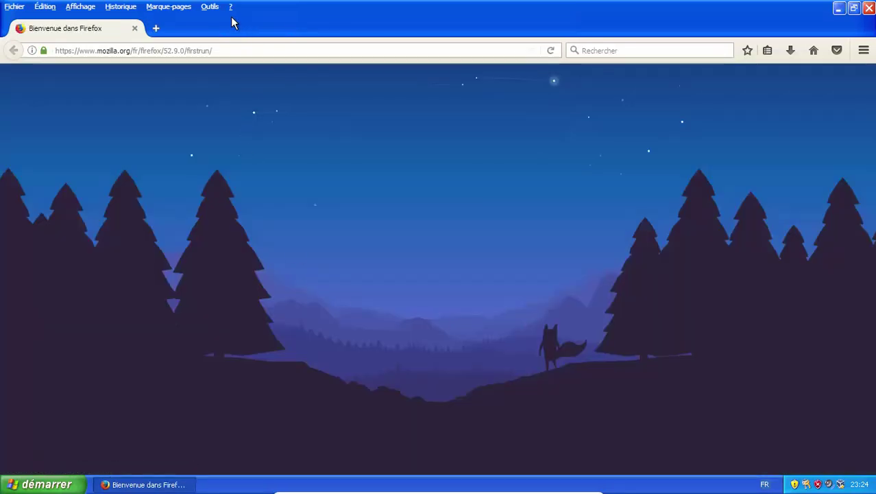
Check the installed browser version in the À propos de Firefox window and close that window
{"action": "left_click", "coordinate": [231, 6]}
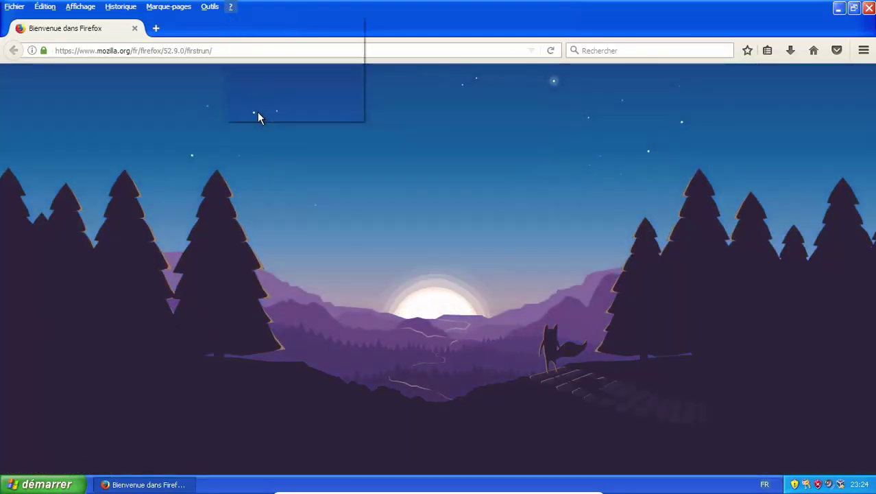
{"action": "left_click", "coordinate": [382, 17]}
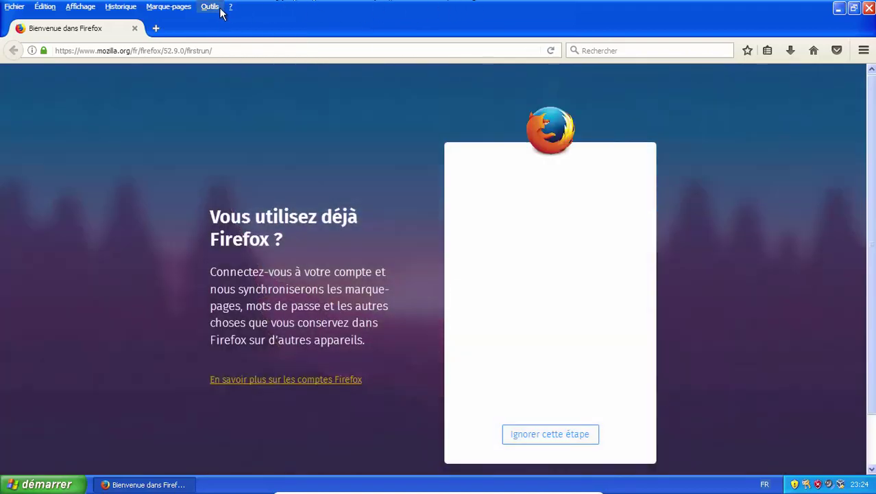
{"action": "left_click", "coordinate": [230, 7]}
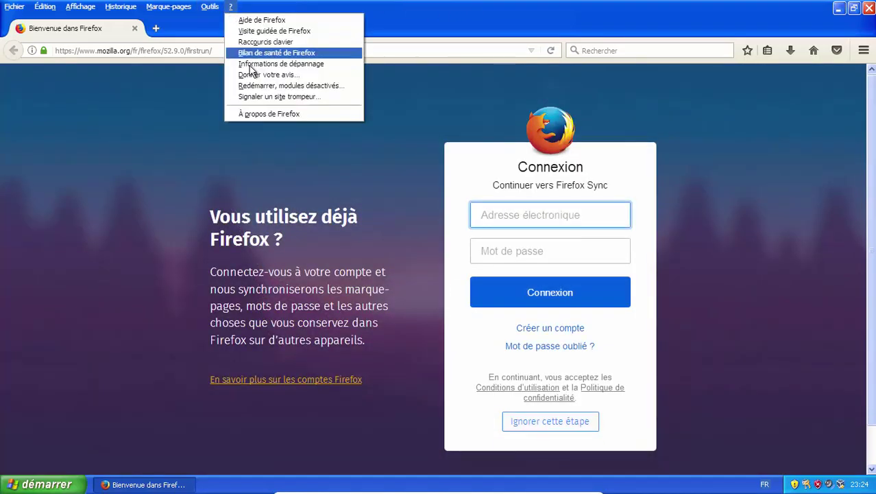
{"action": "left_click", "coordinate": [261, 113]}
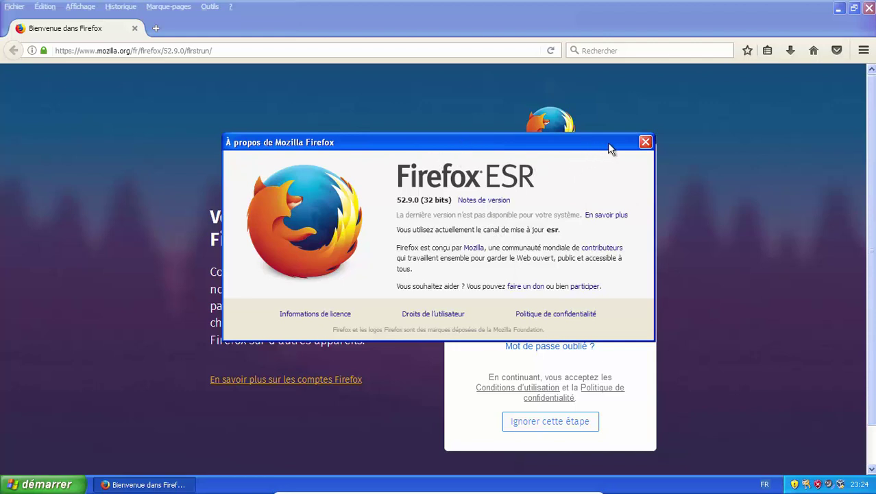
{"action": "left_click", "coordinate": [645, 142]}
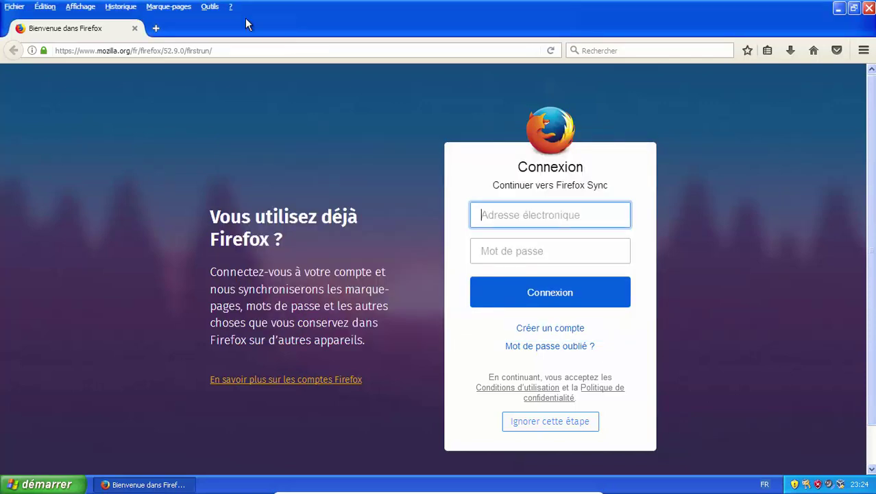
Open google.fr in a new Firefox tab
{"action": "left_click", "coordinate": [156, 28]}
{"action": "type", "text": "goog"}
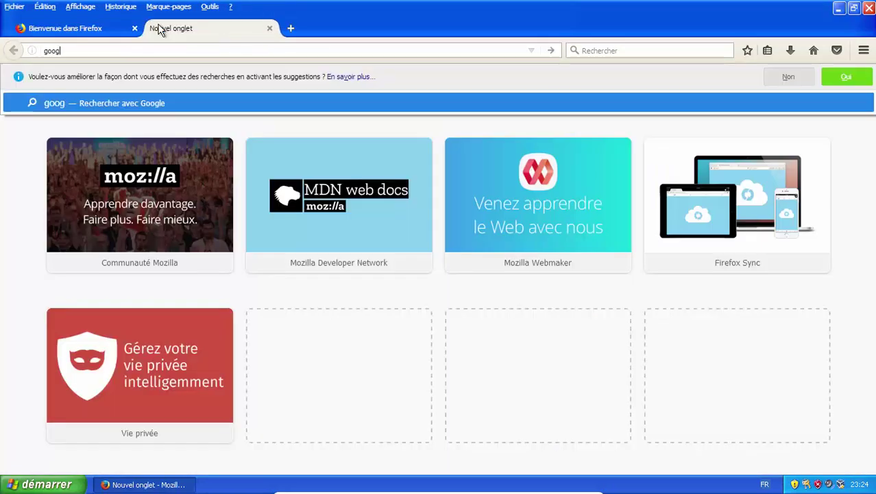
{"action": "type", "text": "le.fr"}
{"action": "key", "text": "Return"}
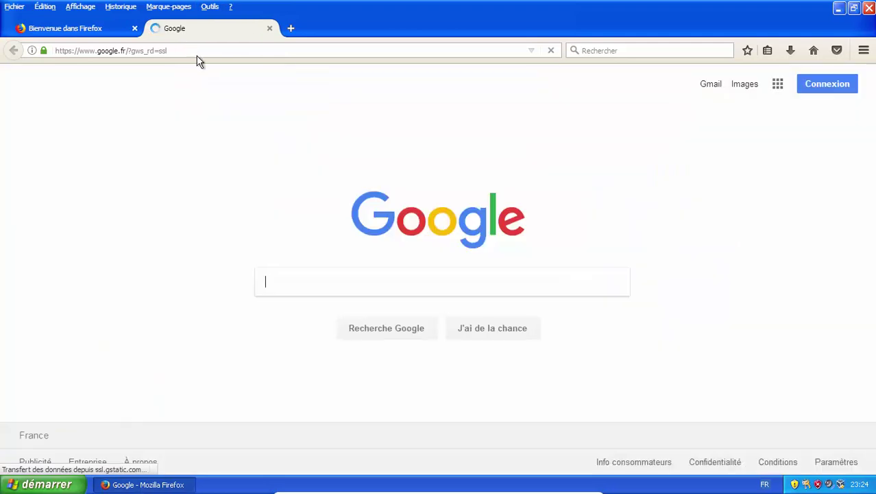
Search Google for youtube and open the YouTube site from the results
{"action": "type", "text": "g"}
{"action": "key", "text": "BackSpace"}
{"action": "type", "text": "y"}
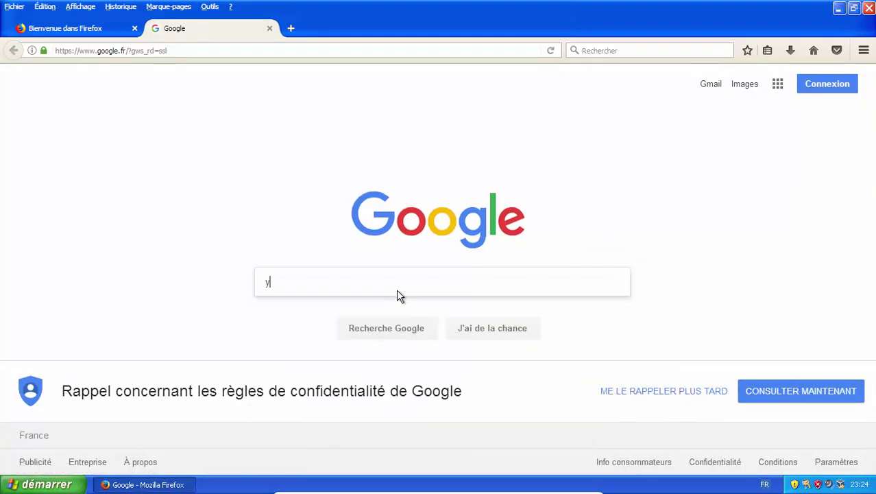
{"action": "type", "text": "outube"}
{"action": "key", "text": "Return"}
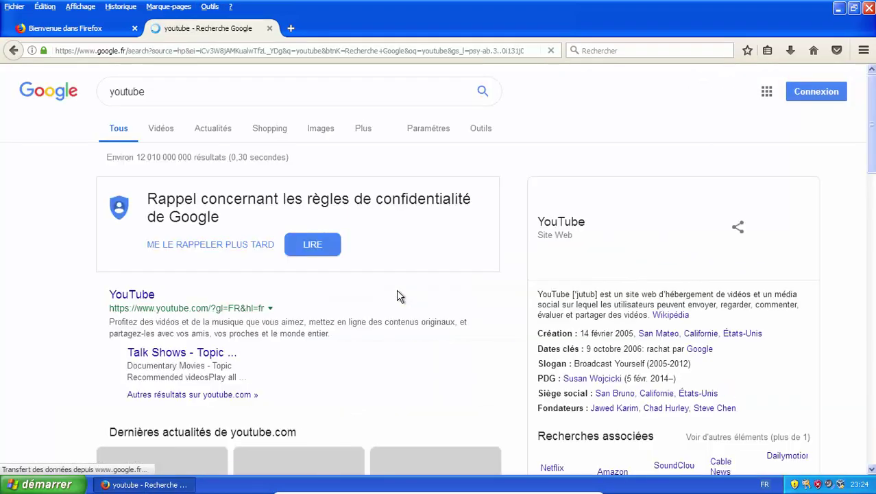
{"action": "left_click", "coordinate": [123, 296]}
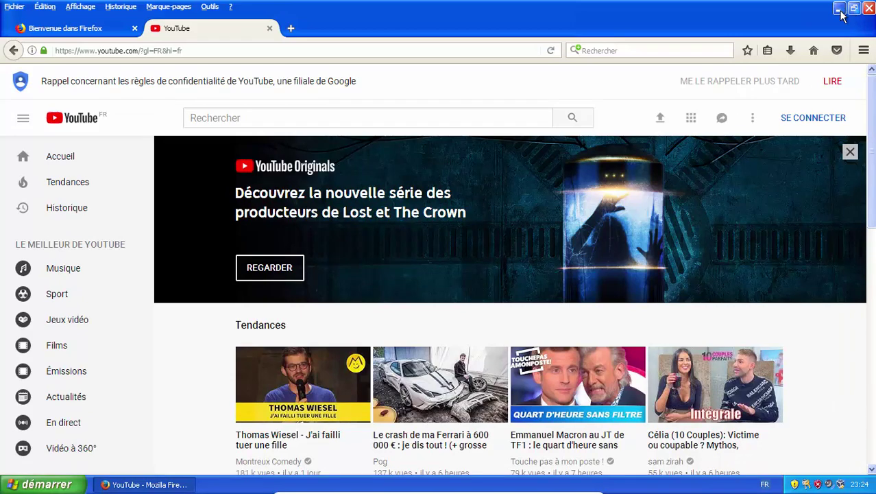
Restore the maximized Firefox window to its smaller size and move it away from the desktop icons
{"action": "double_click", "coordinate": [763, 16]}
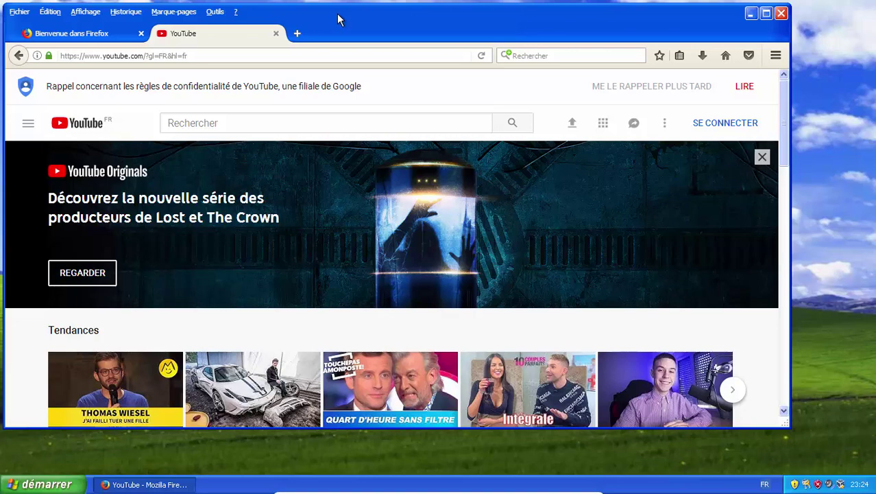
{"action": "left_click_drag", "start_coordinate": [337, 21], "coordinate": [374, 30]}
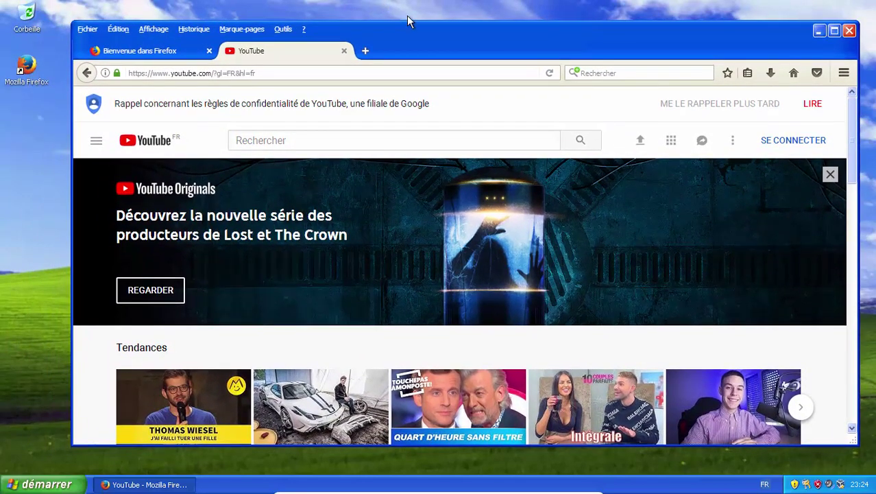
{"action": "left_click", "coordinate": [40, 484]}
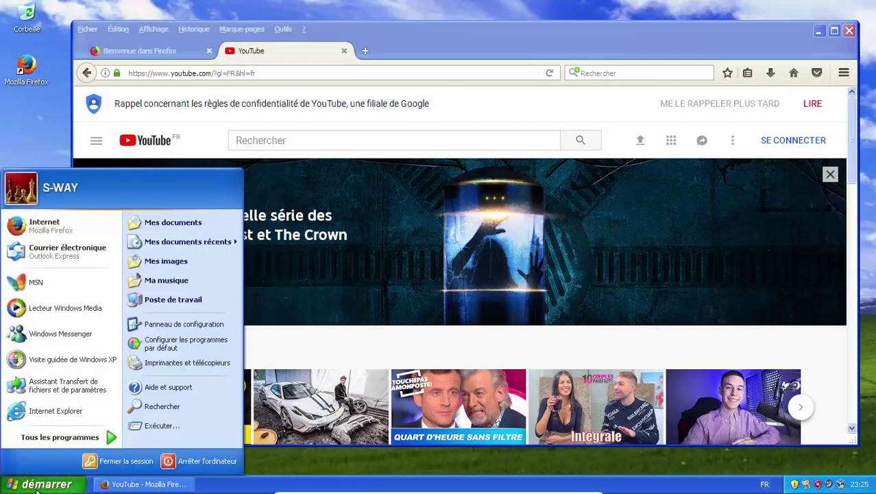
{"action": "left_click", "coordinate": [407, 163]}
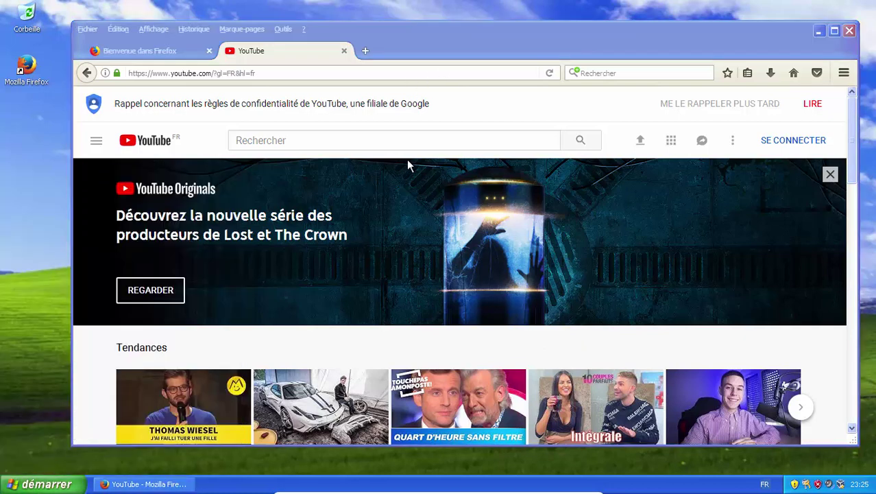
Switch the virtual machine from full screen back to windowed mode and close Firefox with all its tabs
{"action": "key", "text": "ctrl+f"}
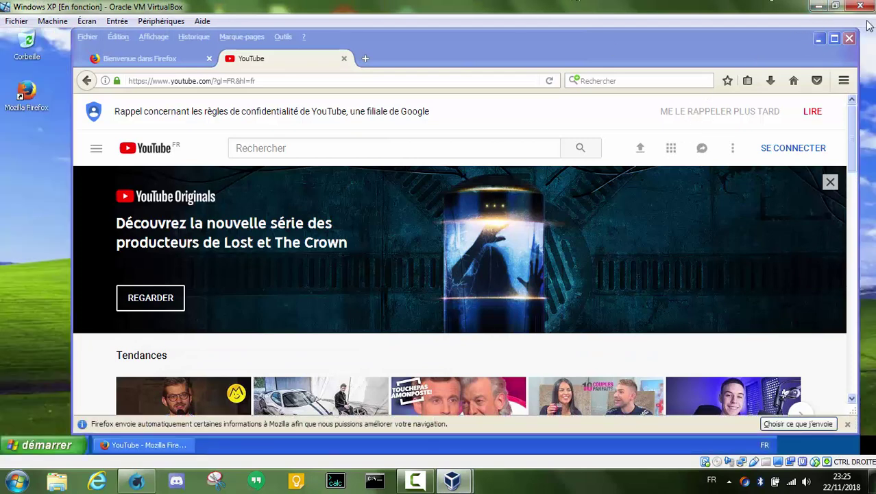
{"action": "left_click", "coordinate": [849, 41]}
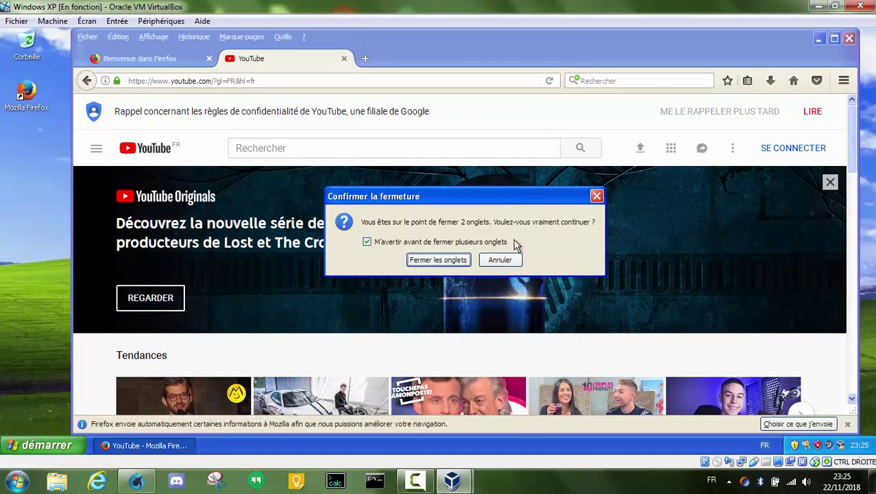
{"action": "left_click", "coordinate": [428, 262]}
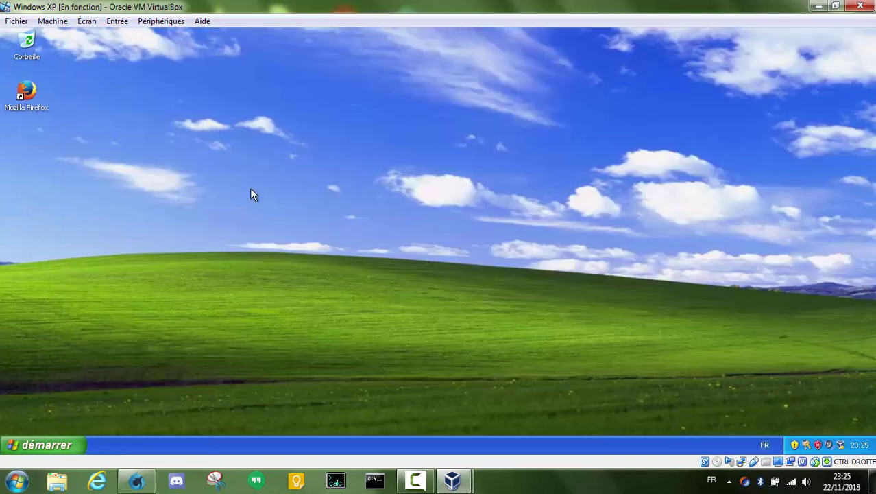